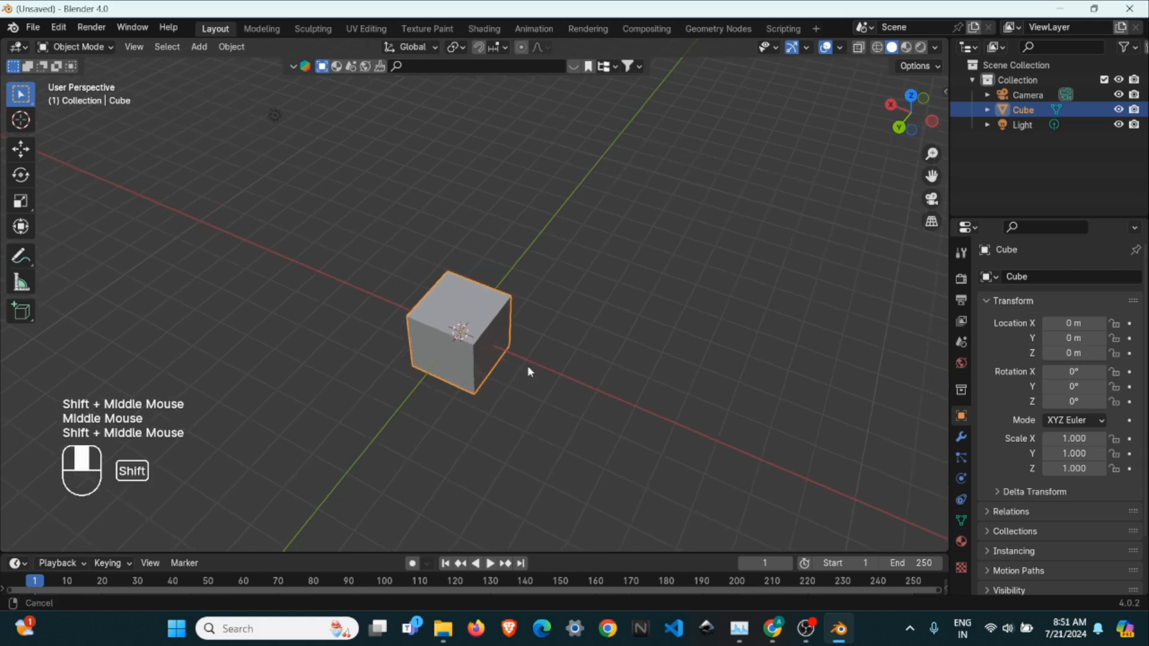
Compare the cube in wireframe and solid viewport shading from different angles
{"action": "left_click", "coordinate": [878, 47]}
{"action": "middle_click_drag", "start_coordinate": [454, 354], "coordinate": [419, 358]}
{"action": "scroll", "coordinate": [539, 374], "scroll_direction": "up", "scroll_amount": 2}
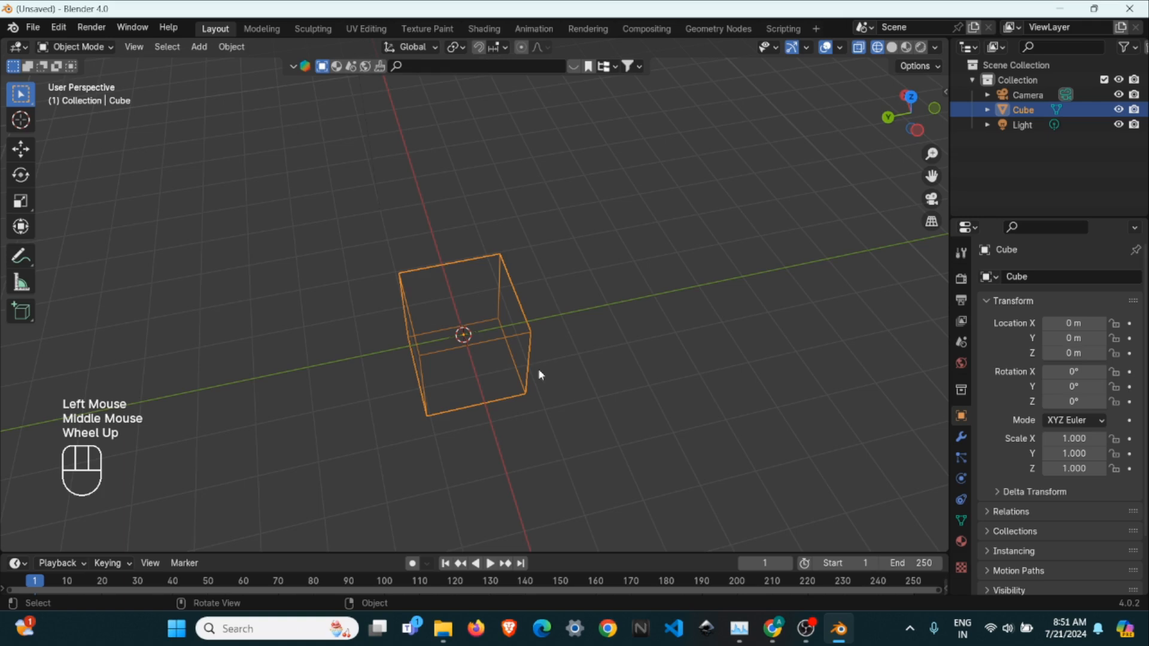
{"action": "scroll", "coordinate": [512, 362], "scroll_direction": "up", "scroll_amount": 2}
{"action": "middle_click_drag", "start_coordinate": [540, 373], "coordinate": [443, 281], "text": "shift"}
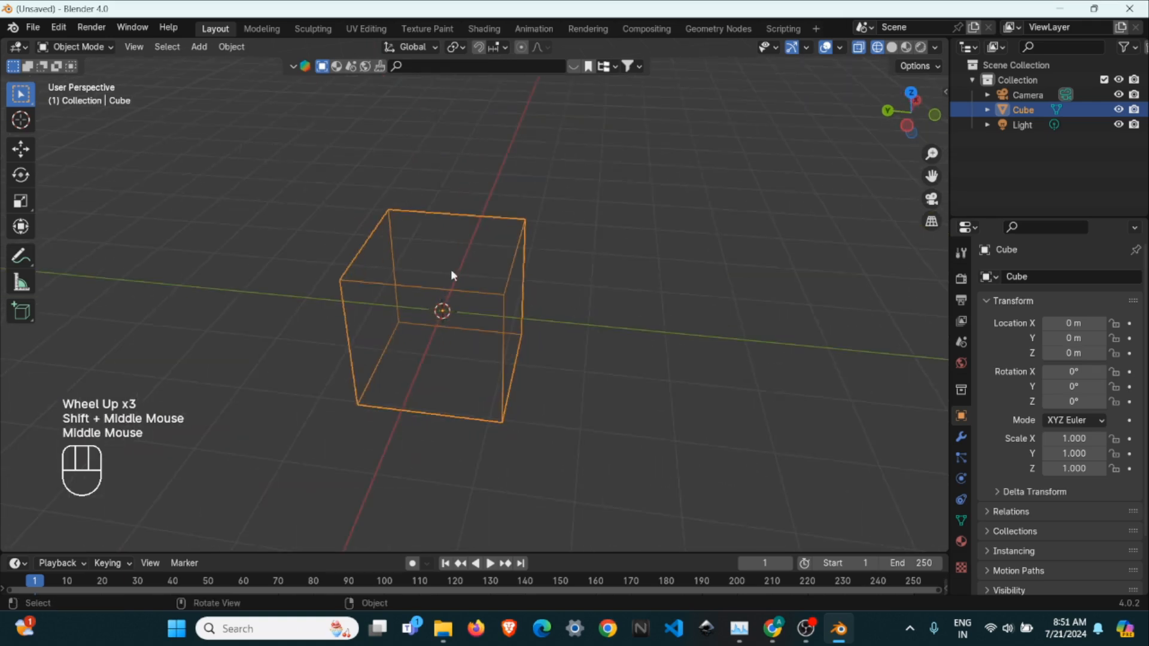
{"action": "left_click", "coordinate": [891, 48]}
{"action": "middle_click_drag", "start_coordinate": [536, 314], "coordinate": [474, 302]}
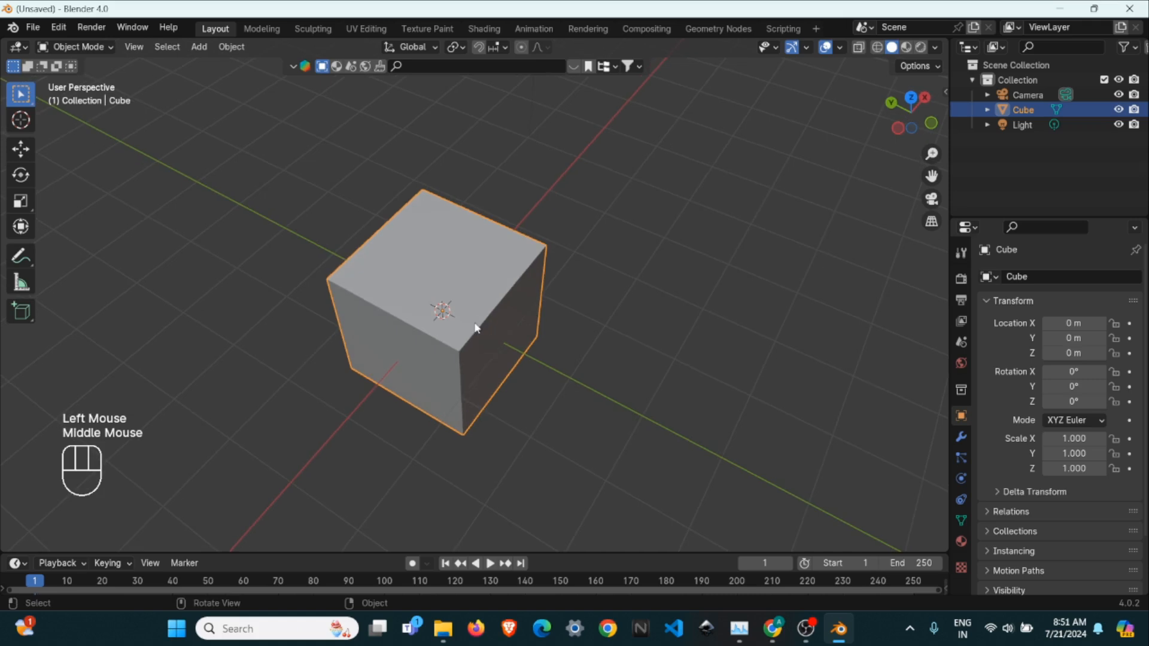
Show the scene in material preview and rendered viewport shading
{"action": "left_click", "coordinate": [907, 48]}
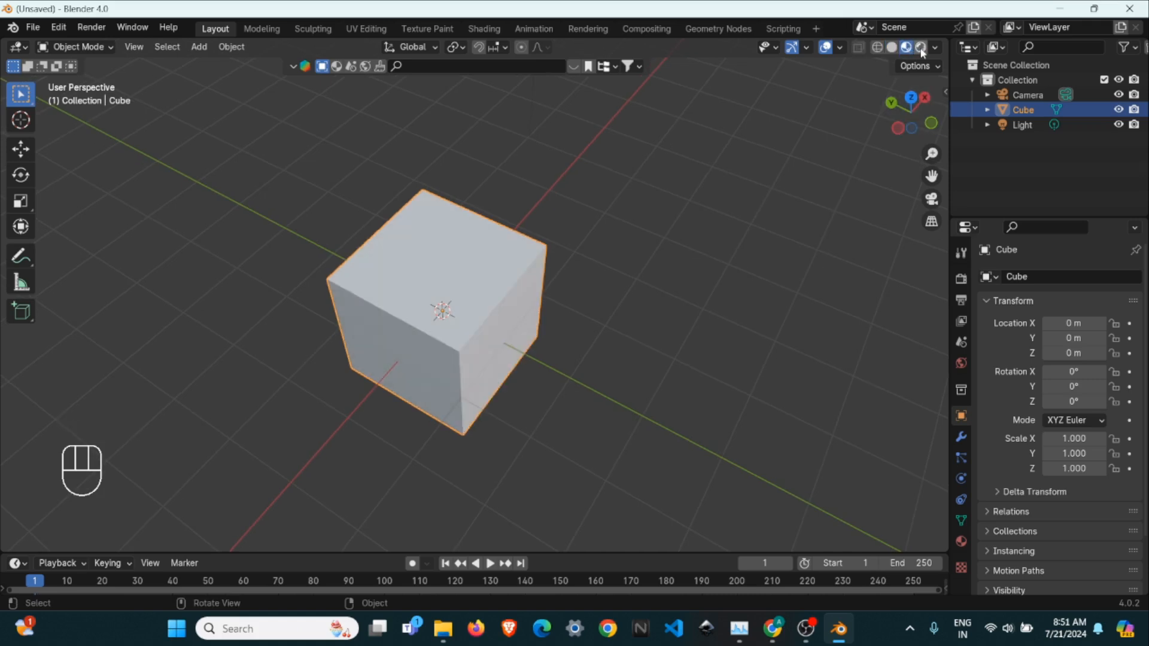
{"action": "left_click", "coordinate": [919, 50]}
{"action": "scroll", "coordinate": [629, 307], "scroll_direction": "down", "scroll_amount": 2}
{"action": "middle_click_drag", "start_coordinate": [629, 307], "coordinate": [566, 348]}
{"action": "scroll", "coordinate": [431, 291], "scroll_direction": "down", "scroll_amount": 5}
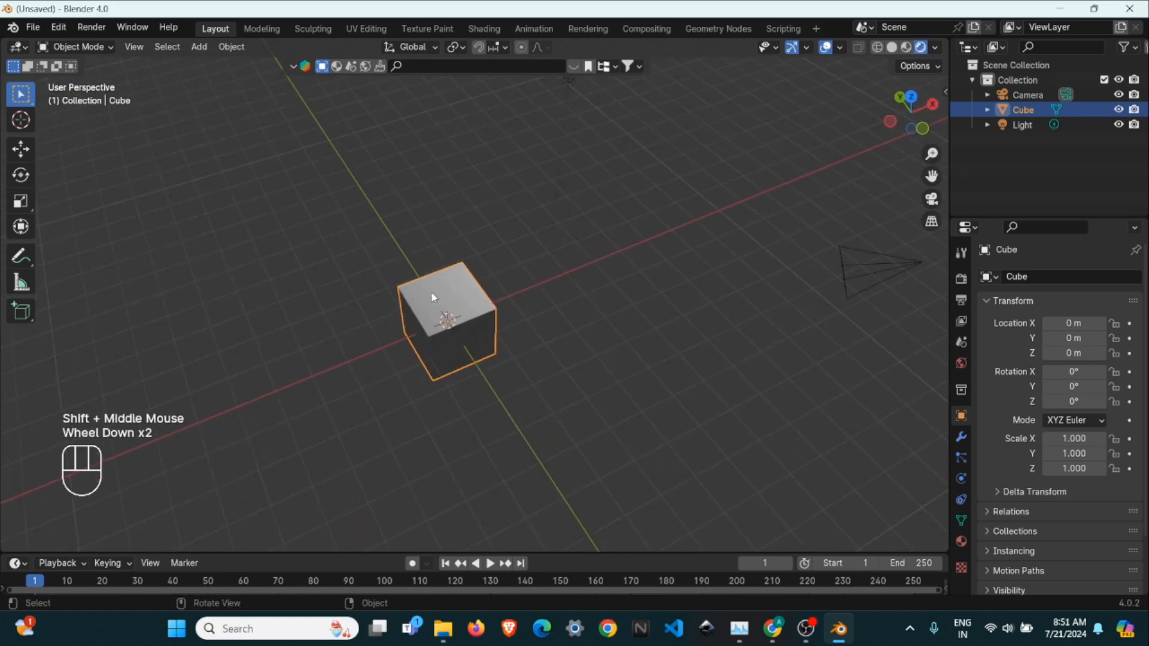
Move the light closer to the cube, to about X 3.71 m, Y 0.61 m, Z 5.43 m
{"action": "left_click", "coordinate": [499, 180]}
{"action": "scroll", "coordinate": [506, 207], "scroll_direction": "up", "scroll_amount": 2}
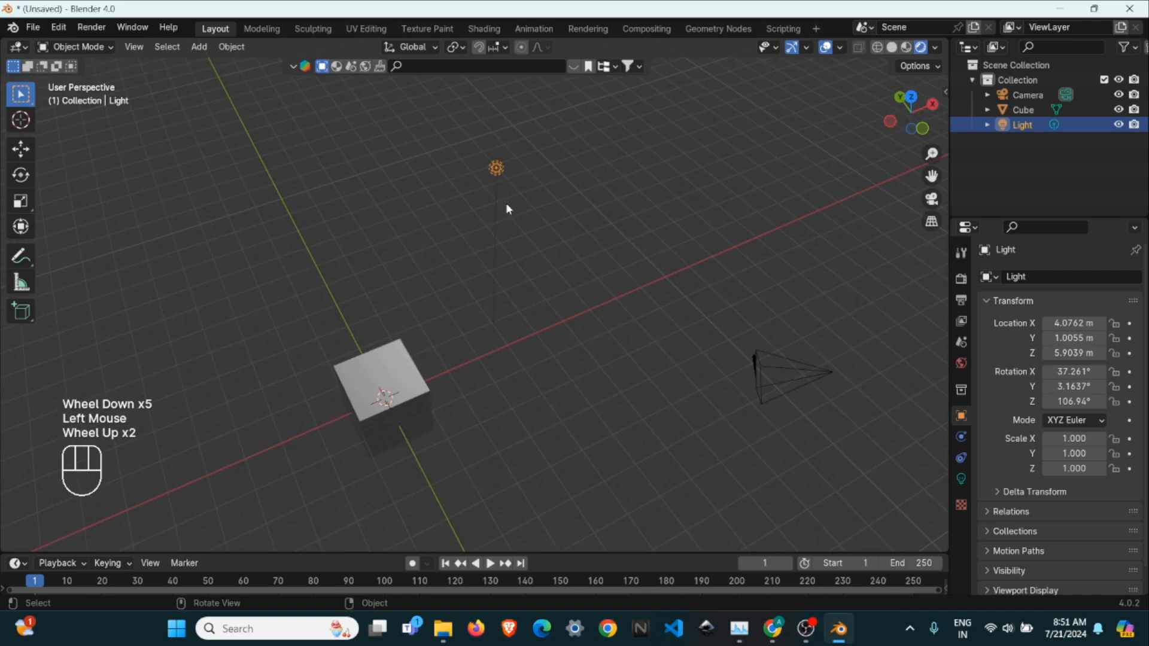
{"action": "key", "text": "g"}
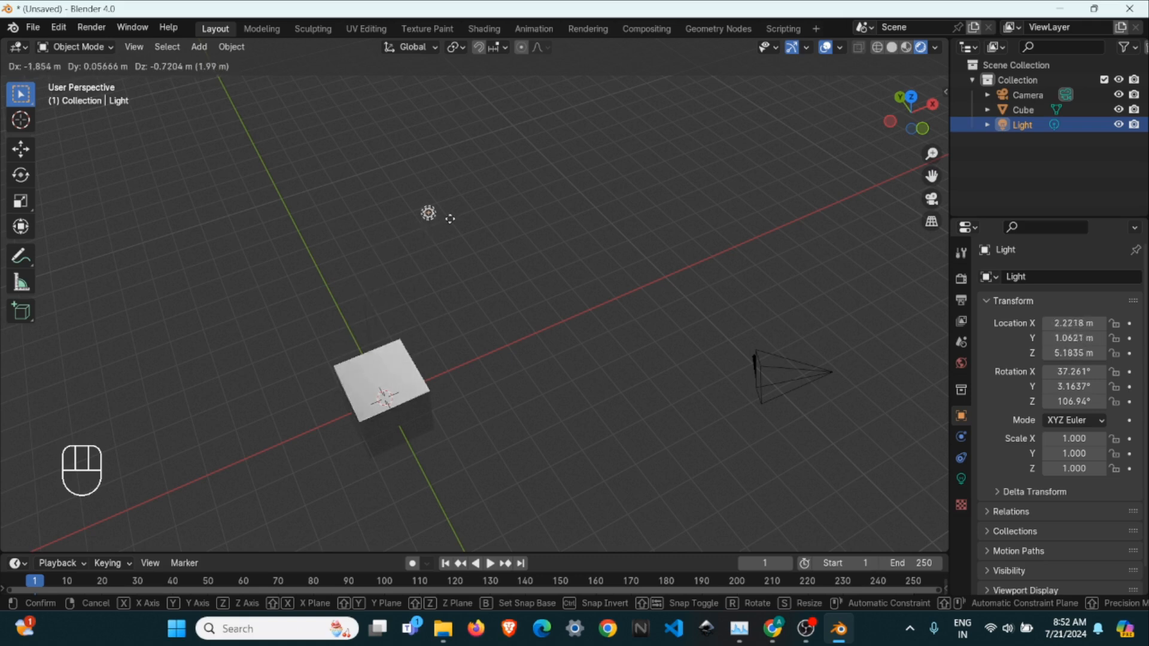
{"action": "left_click", "coordinate": [506, 209]}
{"action": "middle_click_drag", "start_coordinate": [742, 220], "coordinate": [730, 275]}
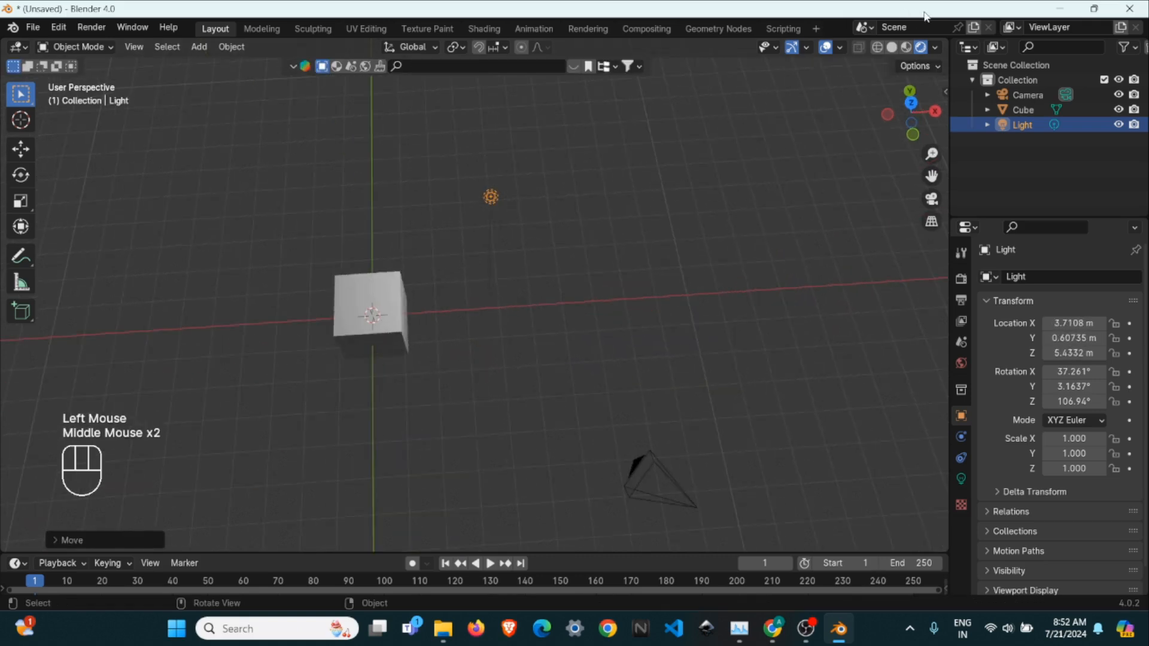
{"action": "middle_click_drag", "start_coordinate": [478, 325], "coordinate": [516, 300], "text": "shift"}
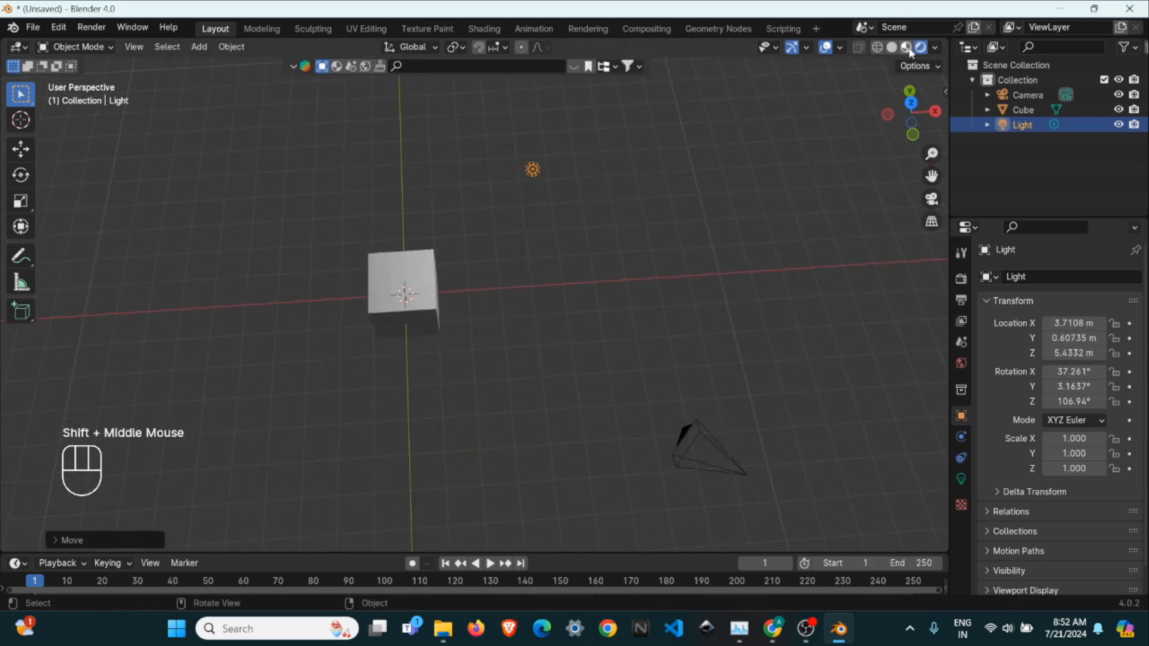
Select the cube and switch the viewport shading to Solid
{"action": "left_click", "coordinate": [433, 296]}
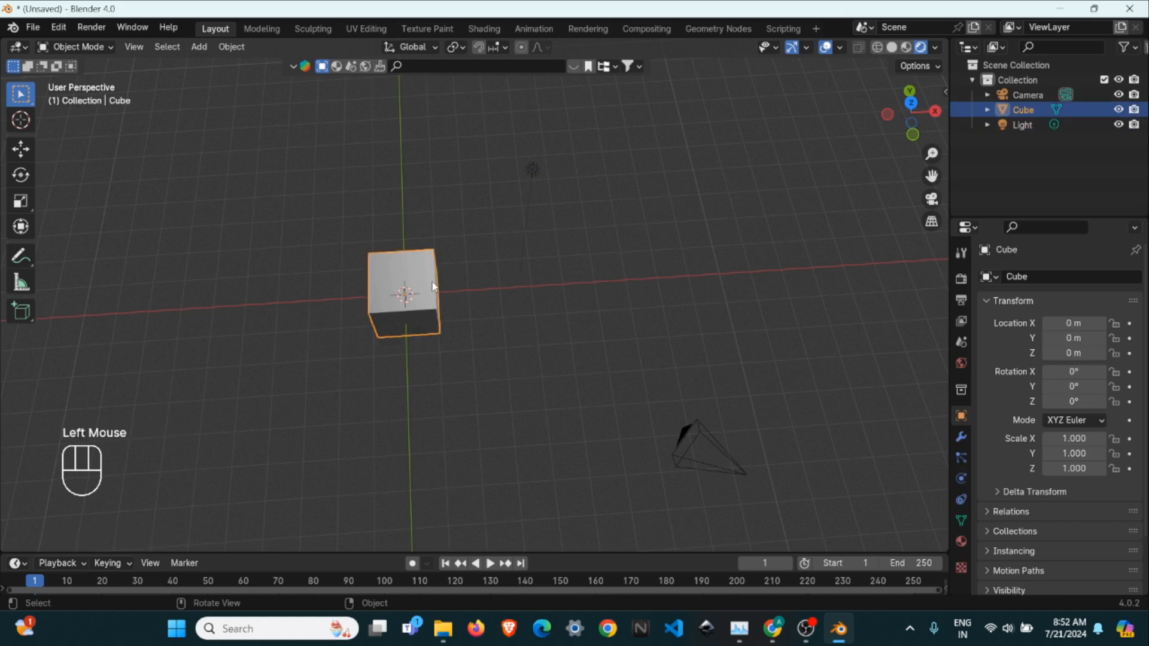
{"action": "key", "text": "z"}
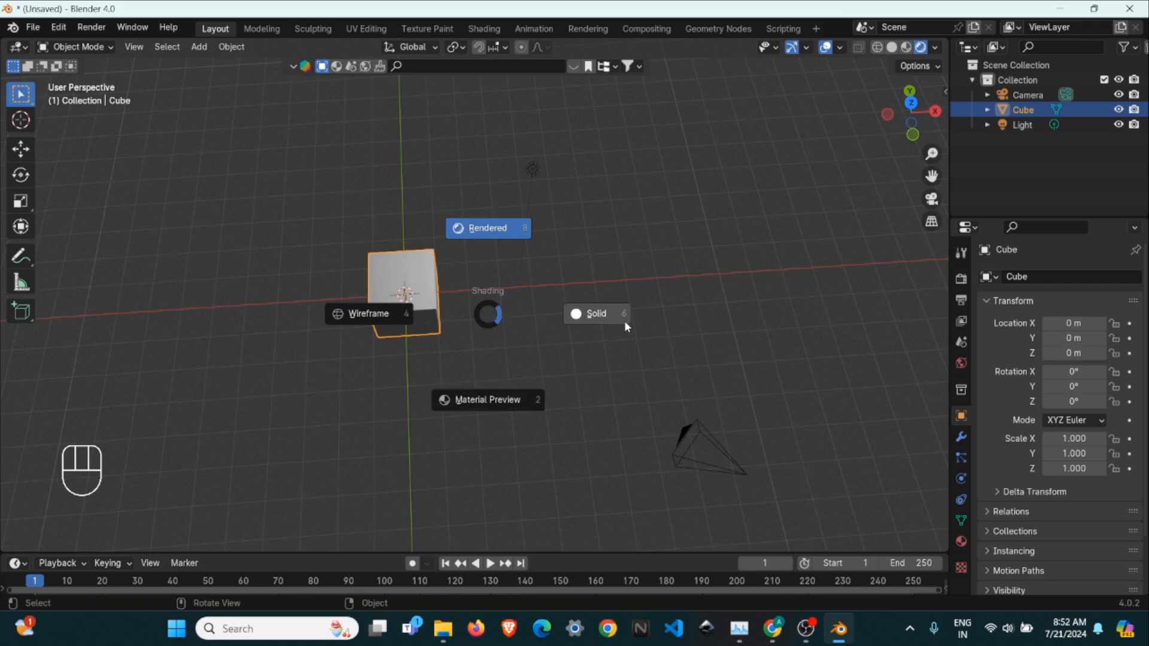
{"action": "left_click", "coordinate": [649, 323]}
{"action": "scroll", "coordinate": [470, 300], "scroll_direction": "up", "scroll_amount": 2}
{"action": "middle_click_drag", "start_coordinate": [469, 299], "coordinate": [563, 301]}
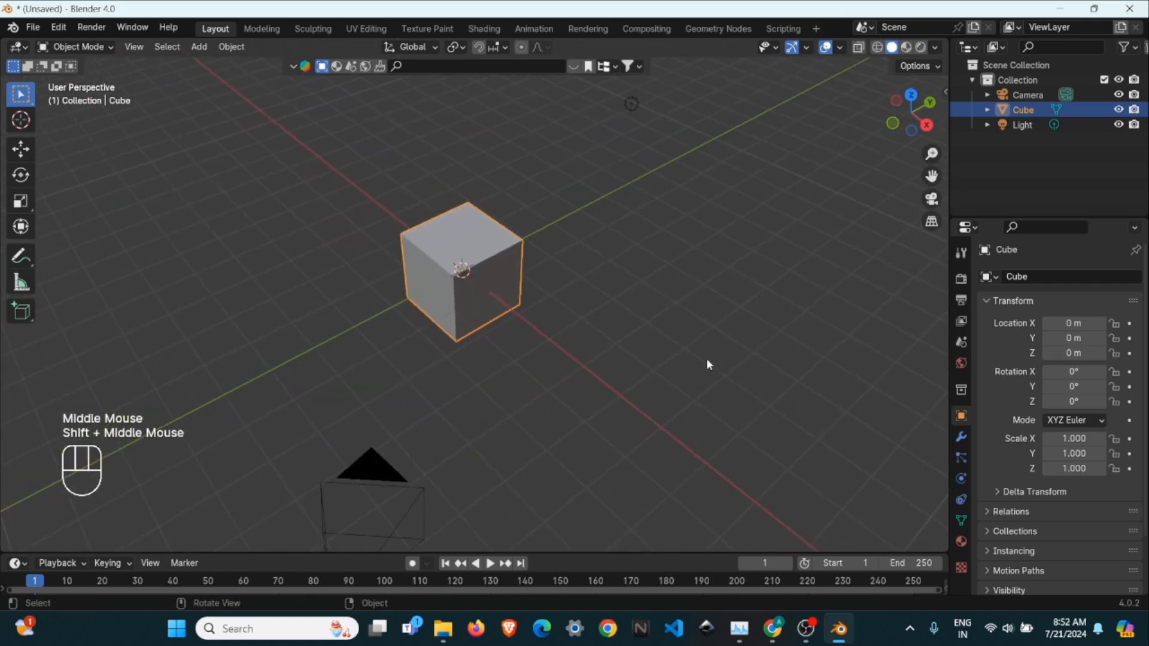
{"action": "middle_click_drag", "start_coordinate": [513, 285], "coordinate": [459, 299], "text": "shift"}
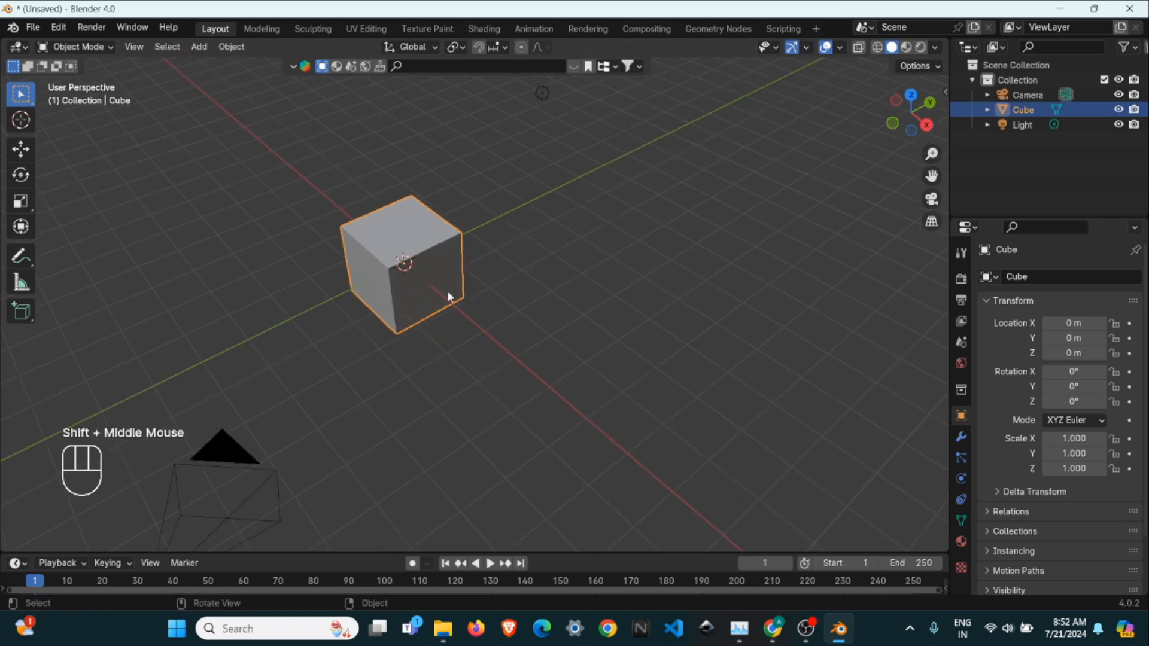
Rename the cube's existing material as Red
{"action": "left_click", "coordinate": [443, 262]}
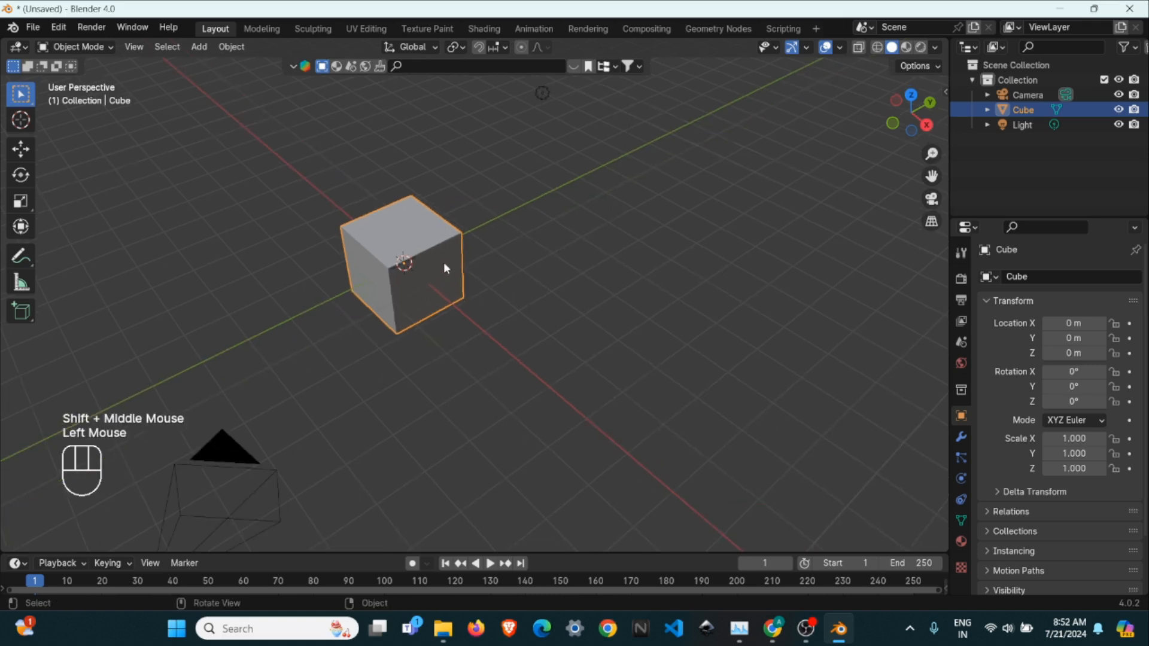
{"action": "left_click", "coordinate": [961, 542]}
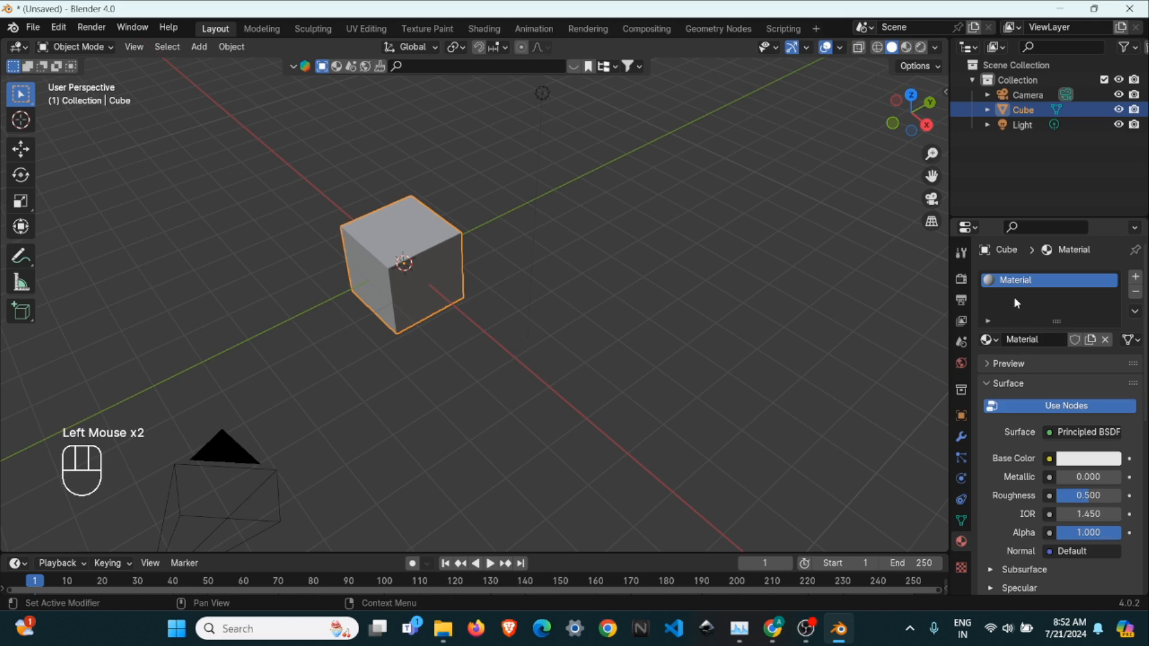
{"action": "middle_click_drag", "start_coordinate": [854, 361], "coordinate": [513, 336]}
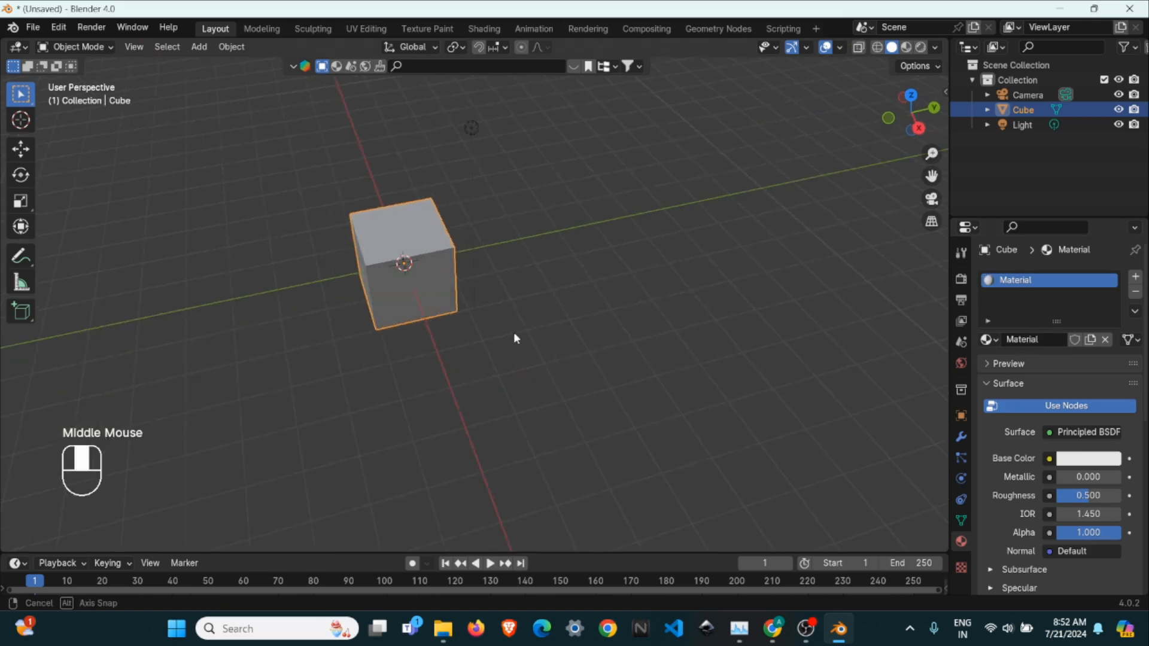
{"action": "left_click", "coordinate": [1047, 338]}
{"action": "left_click", "coordinate": [1048, 339]}
{"action": "left_click_drag", "start_coordinate": [1041, 340], "coordinate": [991, 339]}
{"action": "key", "text": "BackSpace"}
{"action": "type", "text": "Red"}
{"action": "left_click", "coordinate": [1011, 313]}
Set the Red material's base color to a saturated bright red and deselect the cube
{"action": "left_click", "coordinate": [1082, 458]}
{"action": "left_click", "coordinate": [1045, 309]}
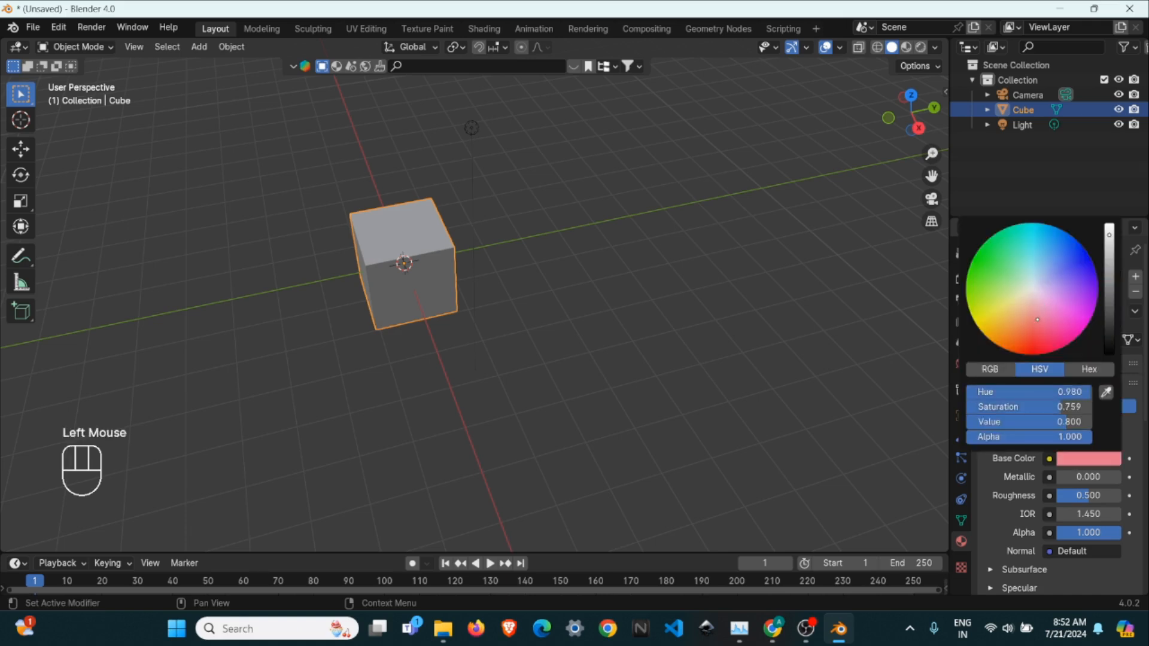
{"action": "left_click", "coordinate": [886, 380]}
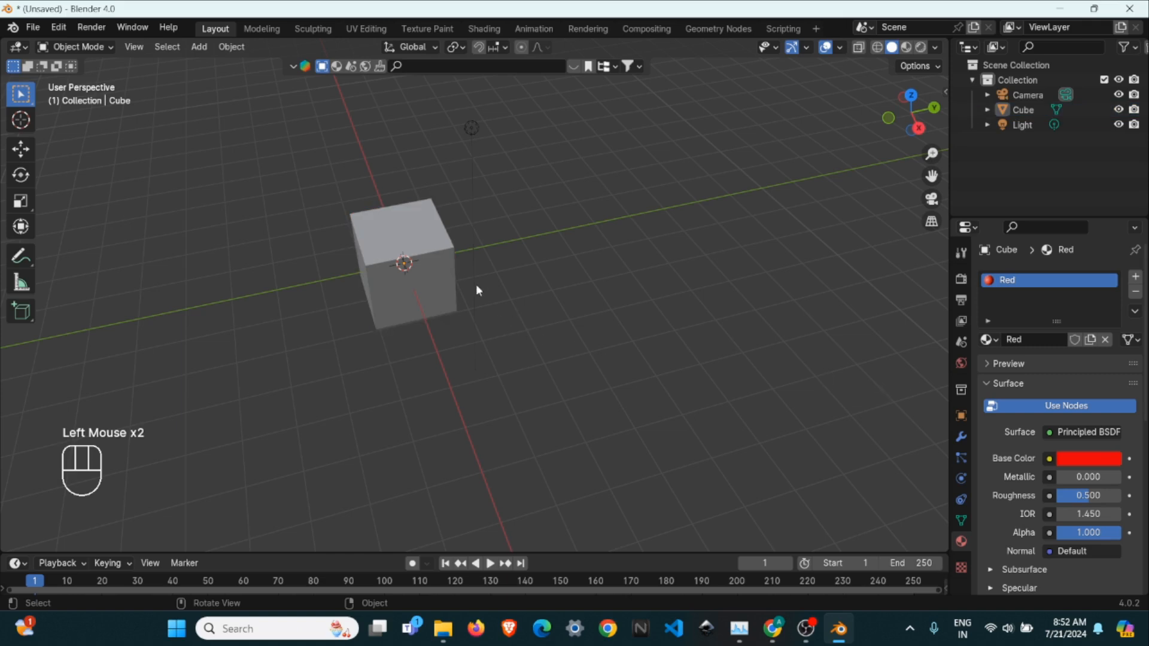
Switch the viewport shading to Material Preview to inspect the red cube
{"action": "key", "text": "z"}
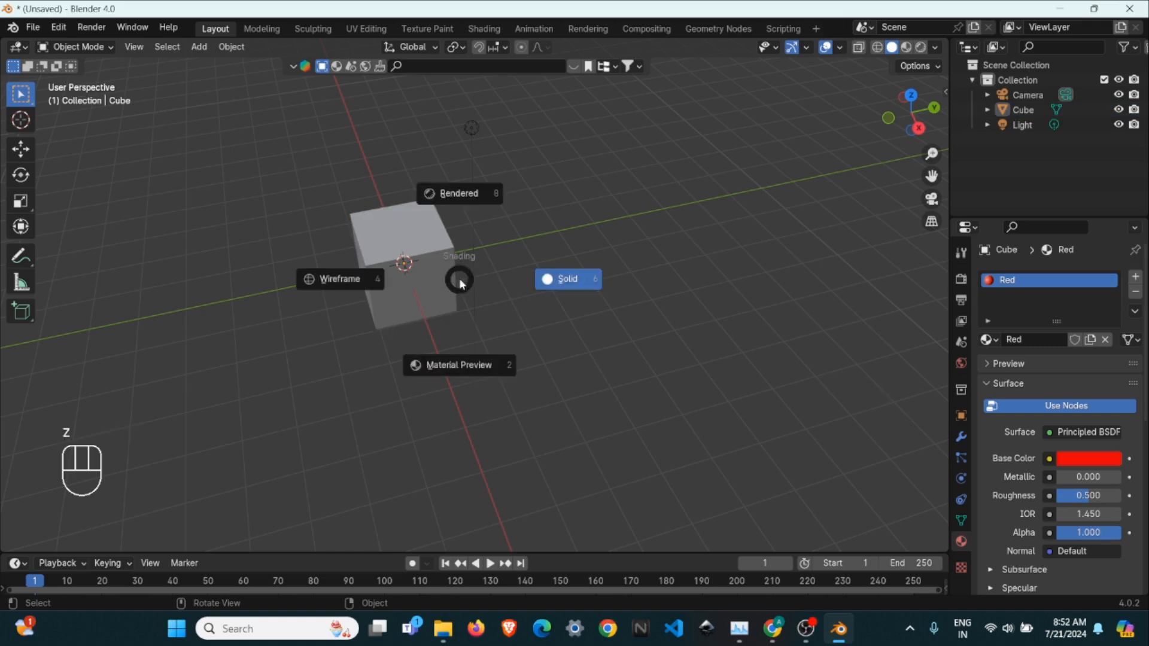
{"action": "left_click", "coordinate": [471, 371]}
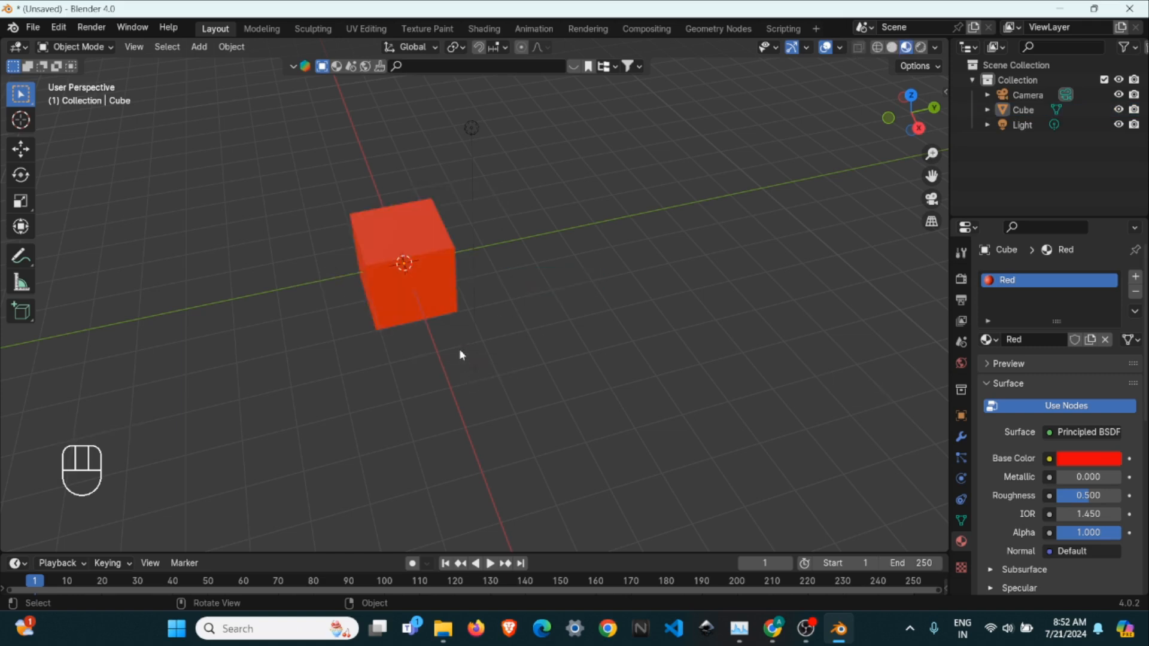
{"action": "scroll", "coordinate": [491, 324], "scroll_direction": "up", "scroll_amount": 2}
{"action": "middle_click_drag", "start_coordinate": [503, 303], "coordinate": [457, 362]}
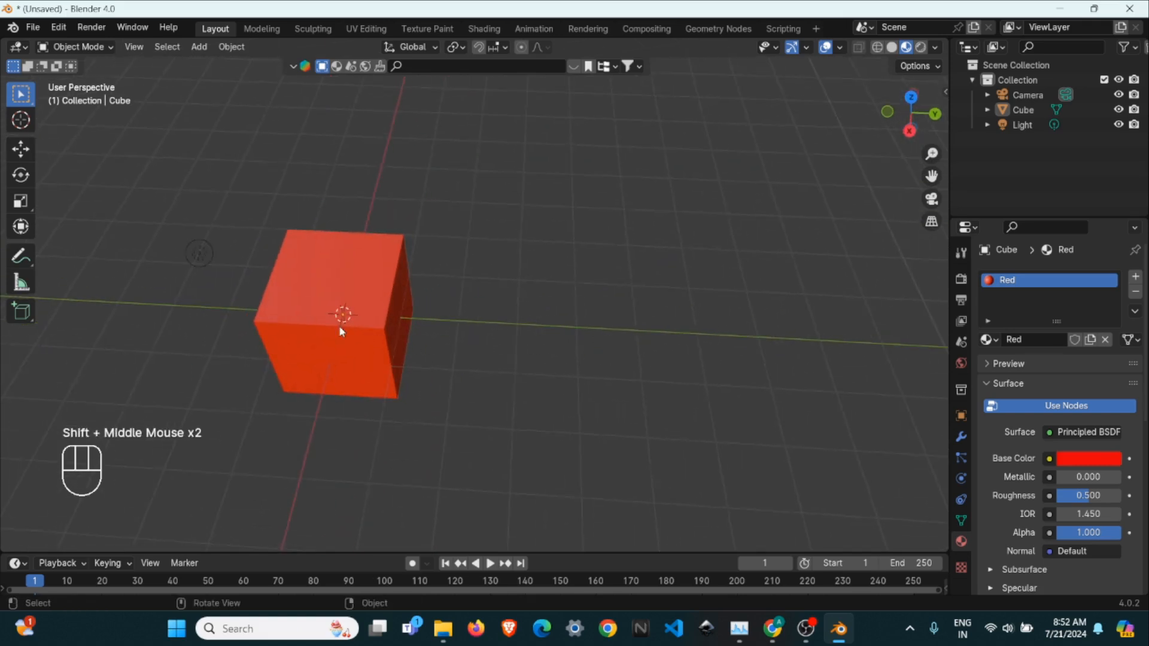
Duplicate the red cube and place the copy beside it along the global Y axis
{"action": "left_click", "coordinate": [350, 315]}
{"action": "scroll", "coordinate": [372, 326], "scroll_direction": "down", "scroll_amount": 2}
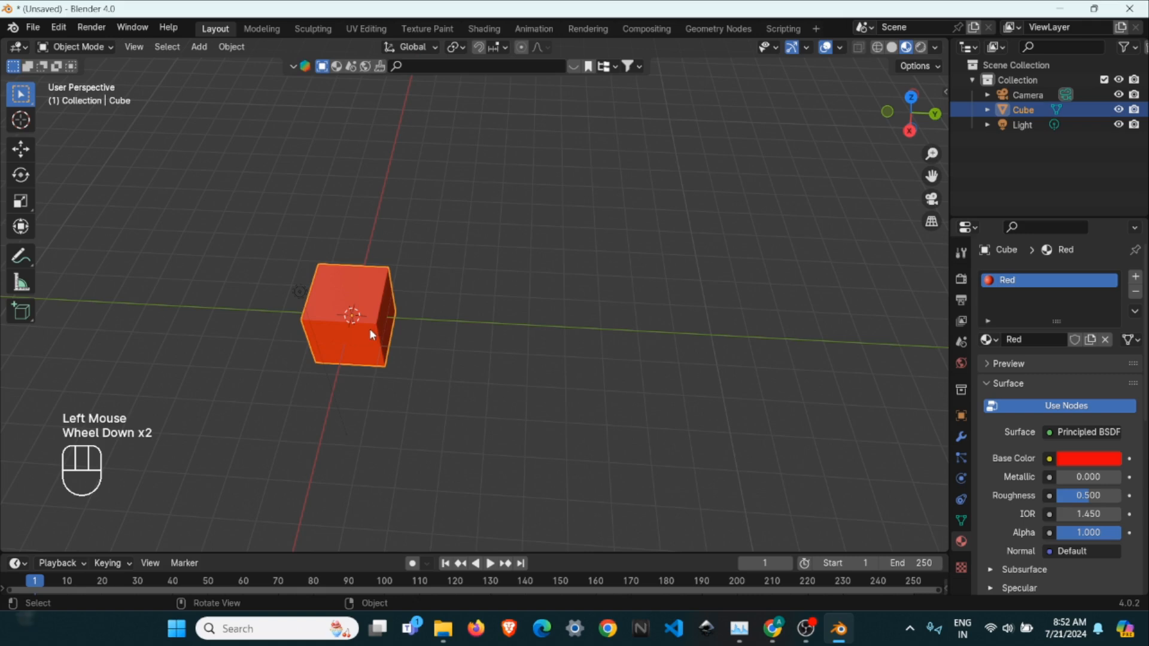
{"action": "key", "text": "shift+d"}
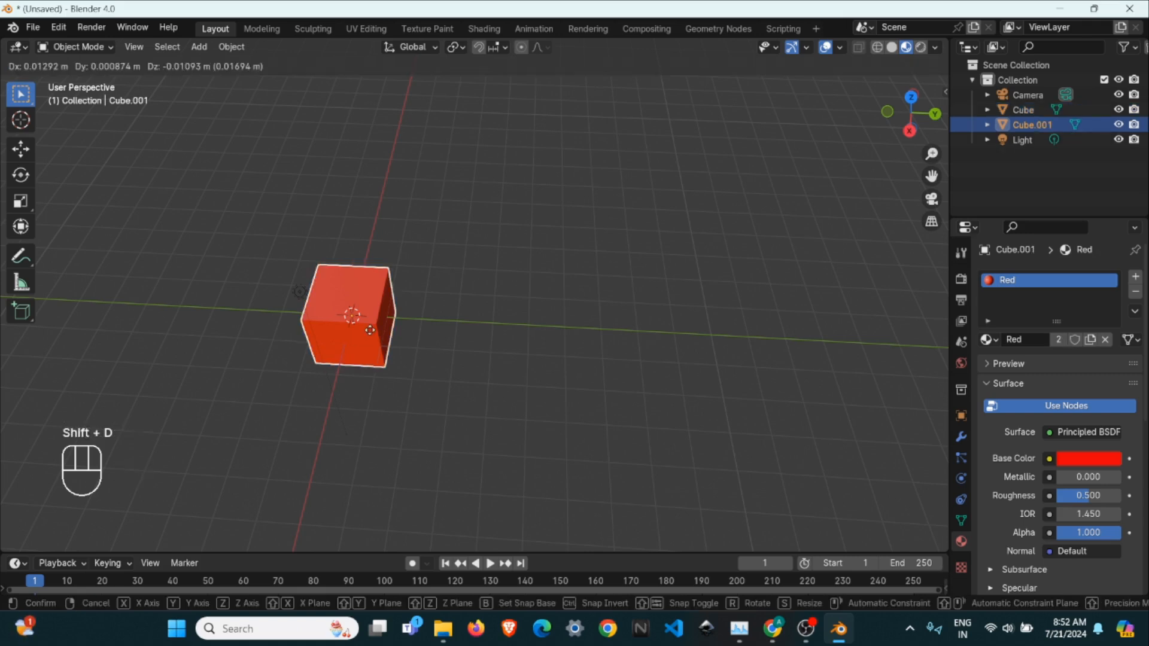
{"action": "key", "text": "y"}
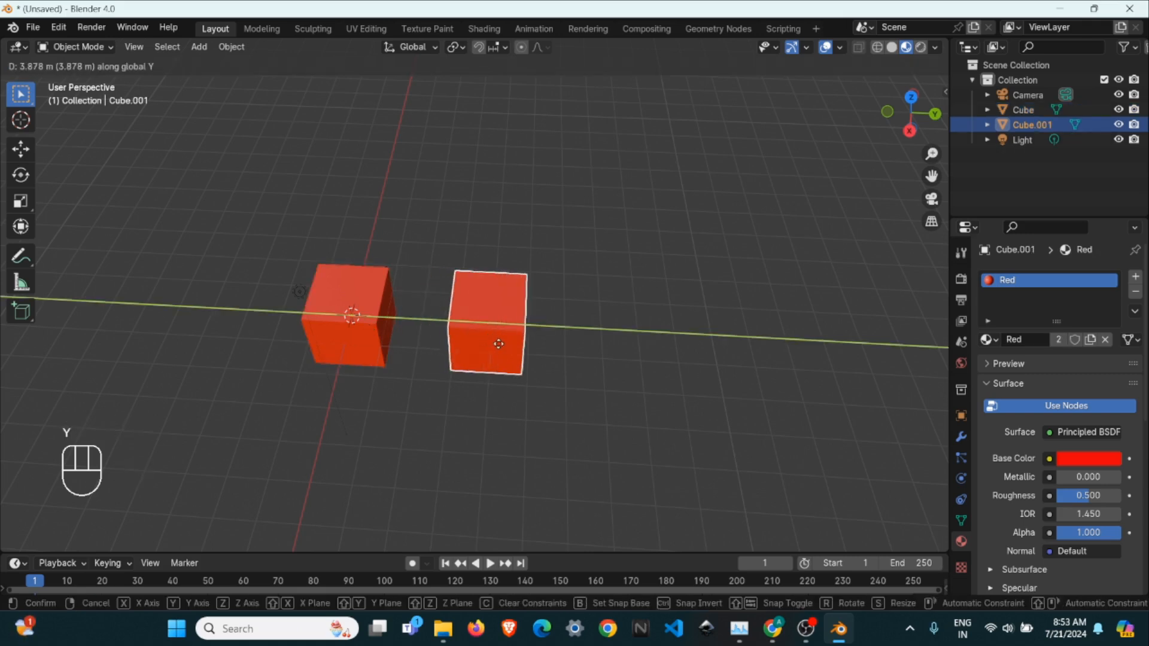
{"action": "left_click", "coordinate": [490, 343]}
{"action": "left_click", "coordinate": [497, 334]}
{"action": "scroll", "coordinate": [1041, 289], "scroll_direction": "up", "scroll_amount": 1}
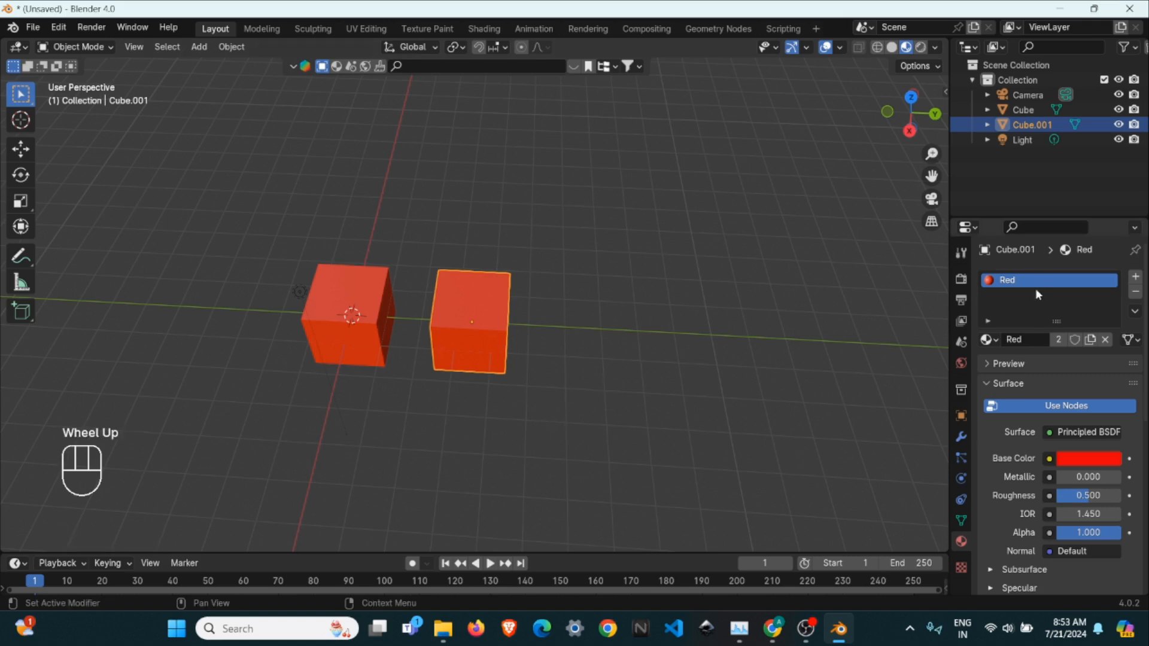
Remove the Red material from the duplicated cube and give it a new material named Green
{"action": "left_click", "coordinate": [1134, 292]}
{"action": "left_click", "coordinate": [1049, 340]}
{"action": "left_click", "coordinate": [1038, 340]}
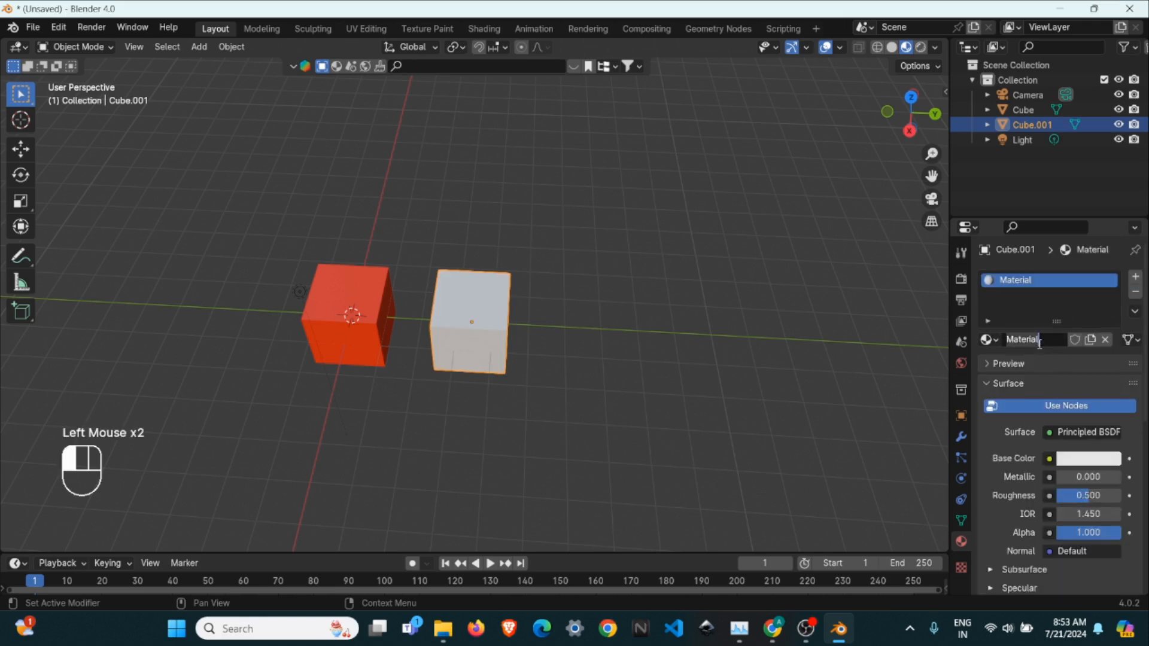
{"action": "type", "text": "Green"}
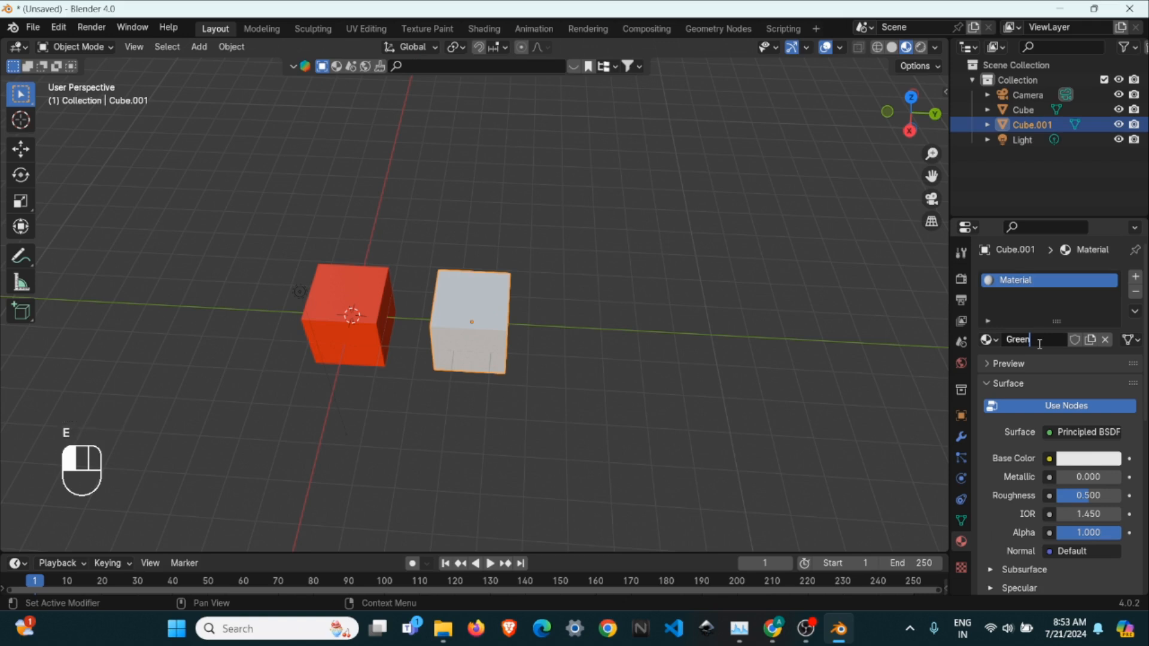
{"action": "left_click", "coordinate": [1052, 321]}
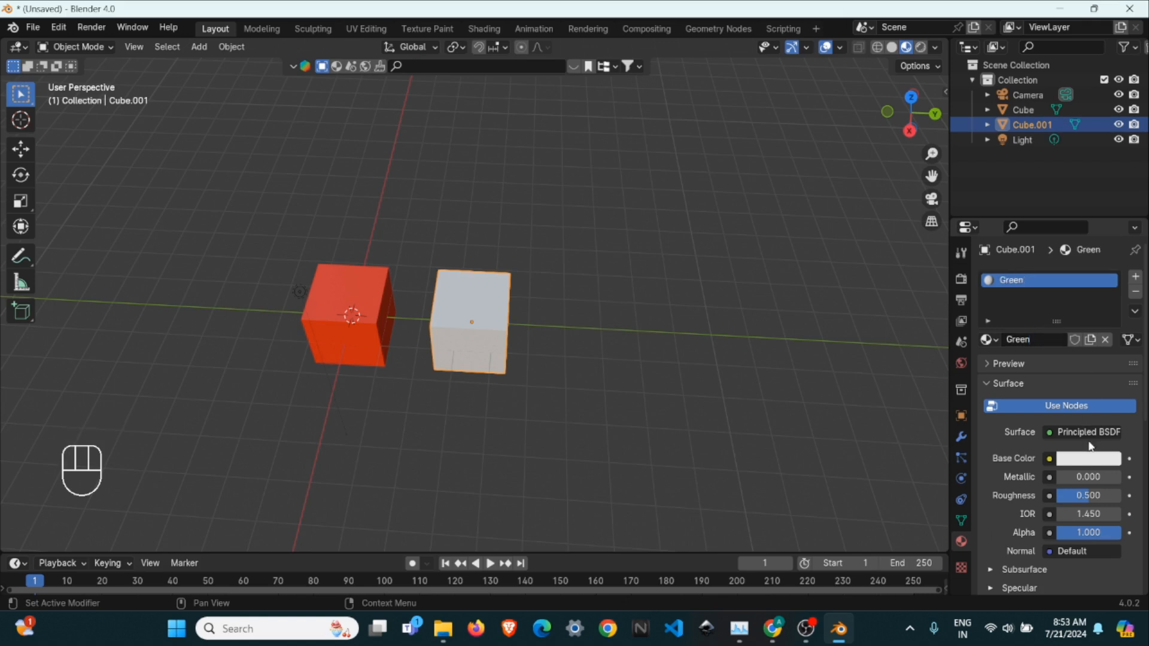
Set the Green material's base color to a saturated green
{"action": "left_click", "coordinate": [1084, 456]}
{"action": "left_click_drag", "start_coordinate": [1032, 311], "coordinate": [977, 267]}
{"action": "scroll", "coordinate": [544, 354], "scroll_direction": "down", "scroll_amount": 2}
{"action": "middle_click_drag", "start_coordinate": [544, 354], "coordinate": [439, 306]}
{"action": "scroll", "coordinate": [580, 349], "scroll_direction": "up", "scroll_amount": 2}
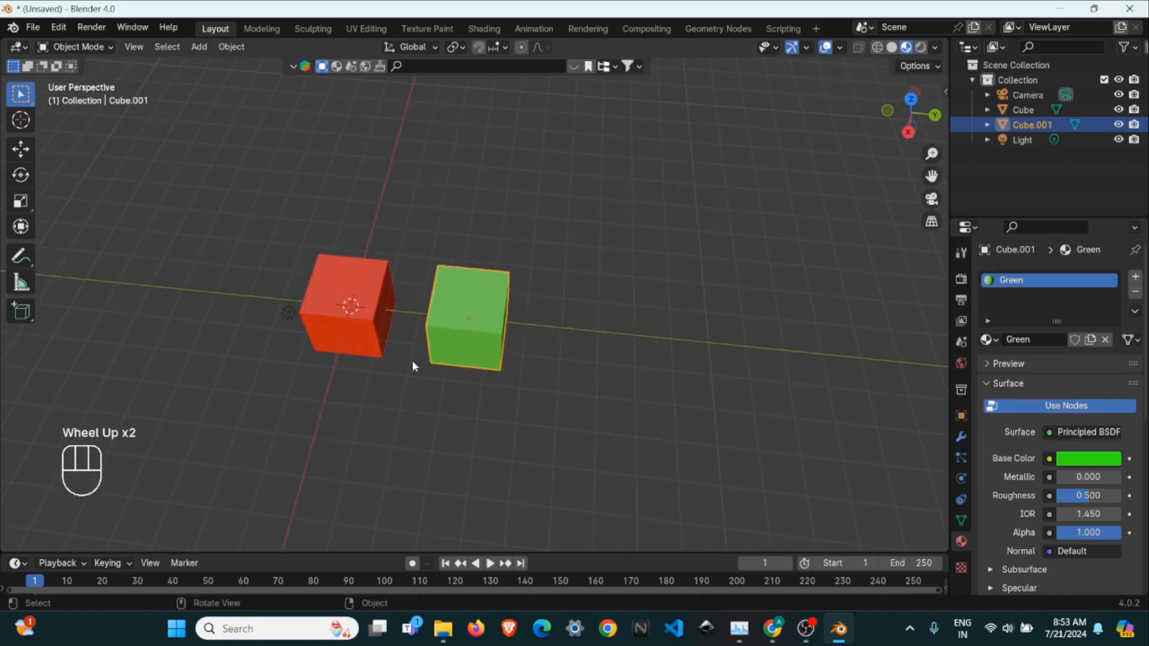
Switch the viewport shading to Rendered to inspect both colored cubes under the scene light
{"action": "scroll", "coordinate": [412, 361], "scroll_direction": "down", "scroll_amount": 1}
{"action": "middle_click_drag", "start_coordinate": [422, 369], "coordinate": [522, 395], "text": "shift"}
{"action": "key", "text": "z"}
{"action": "scroll", "coordinate": [509, 305], "scroll_direction": "up", "scroll_amount": 2}
{"action": "middle_click_drag", "start_coordinate": [503, 307], "coordinate": [530, 306]}
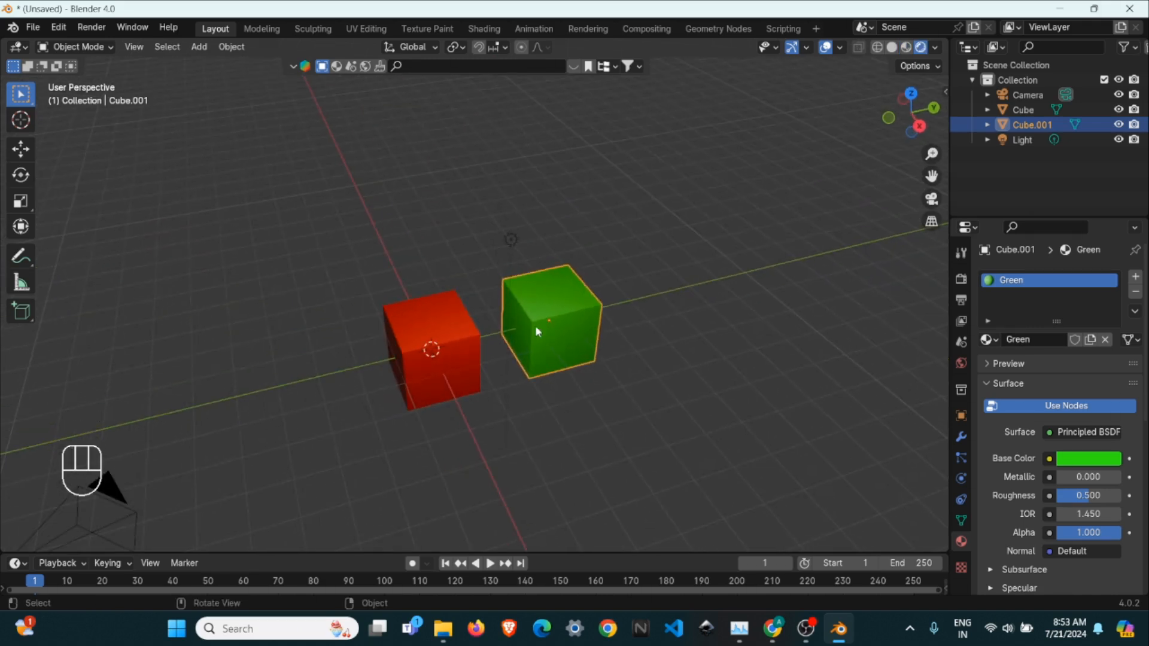
{"action": "scroll", "coordinate": [535, 331], "scroll_direction": "down", "scroll_amount": 1}
{"action": "middle_click_drag", "start_coordinate": [611, 403], "coordinate": [575, 334], "text": "shift"}
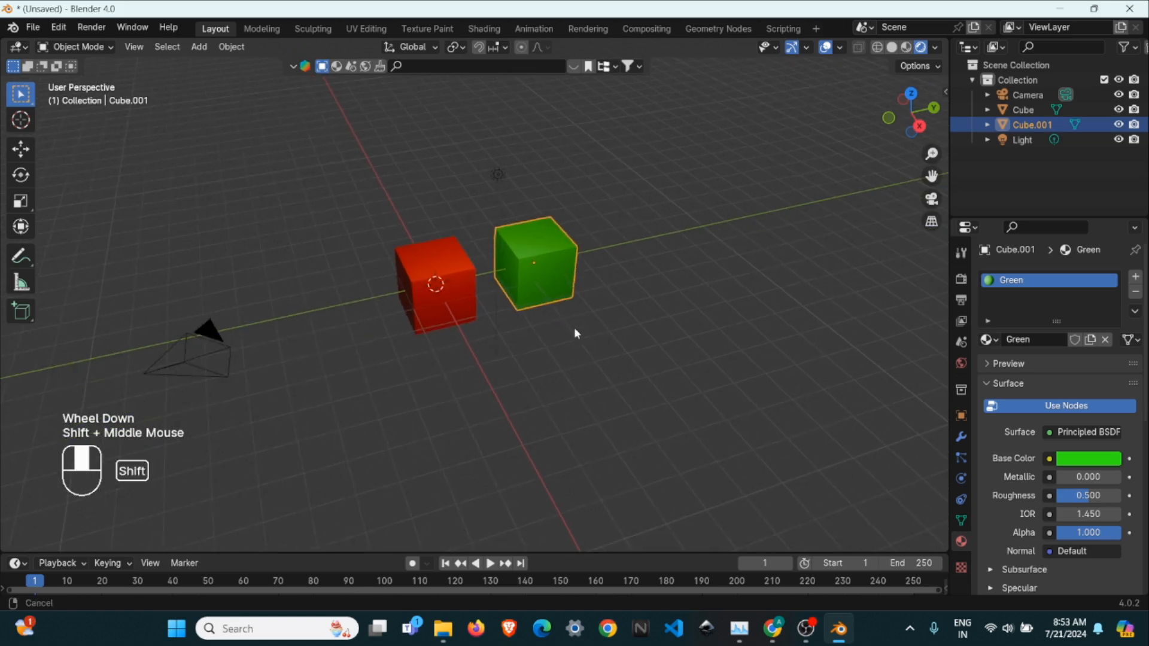
Select the camera, look at the two cubes through it, and return to the perspective view
{"action": "left_click", "coordinate": [233, 360]}
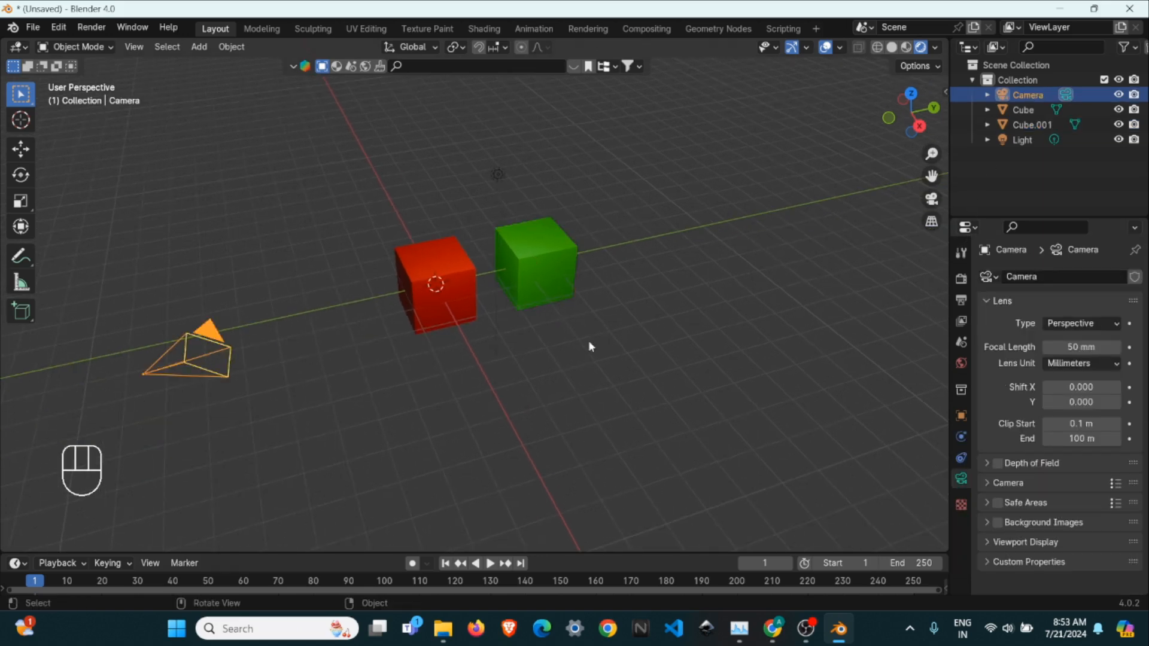
{"action": "key", "text": "grave"}
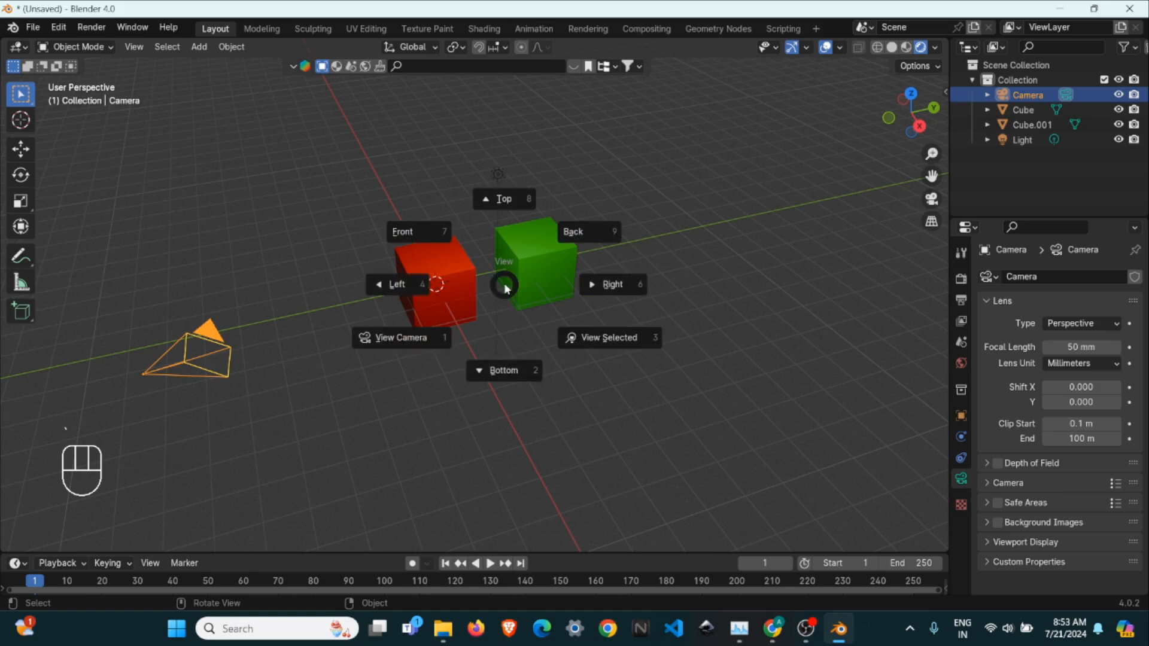
{"action": "left_click", "coordinate": [428, 339]}
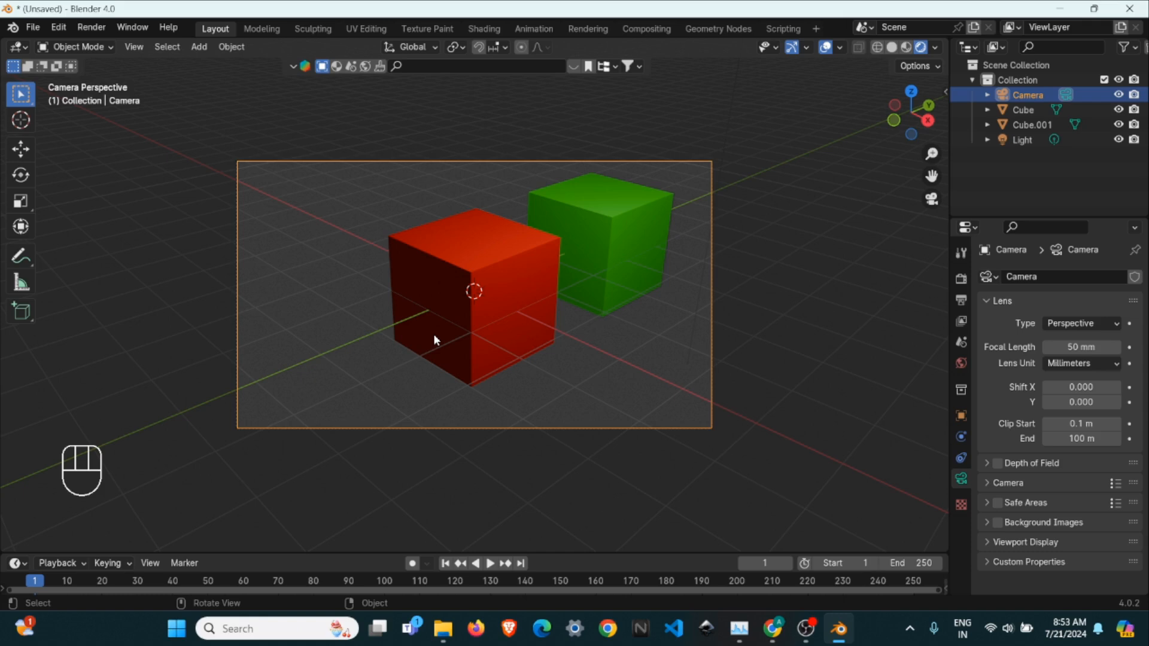
{"action": "middle_click_drag", "start_coordinate": [487, 331], "coordinate": [627, 396], "text": "shift"}
{"action": "key", "text": "KP_0"}
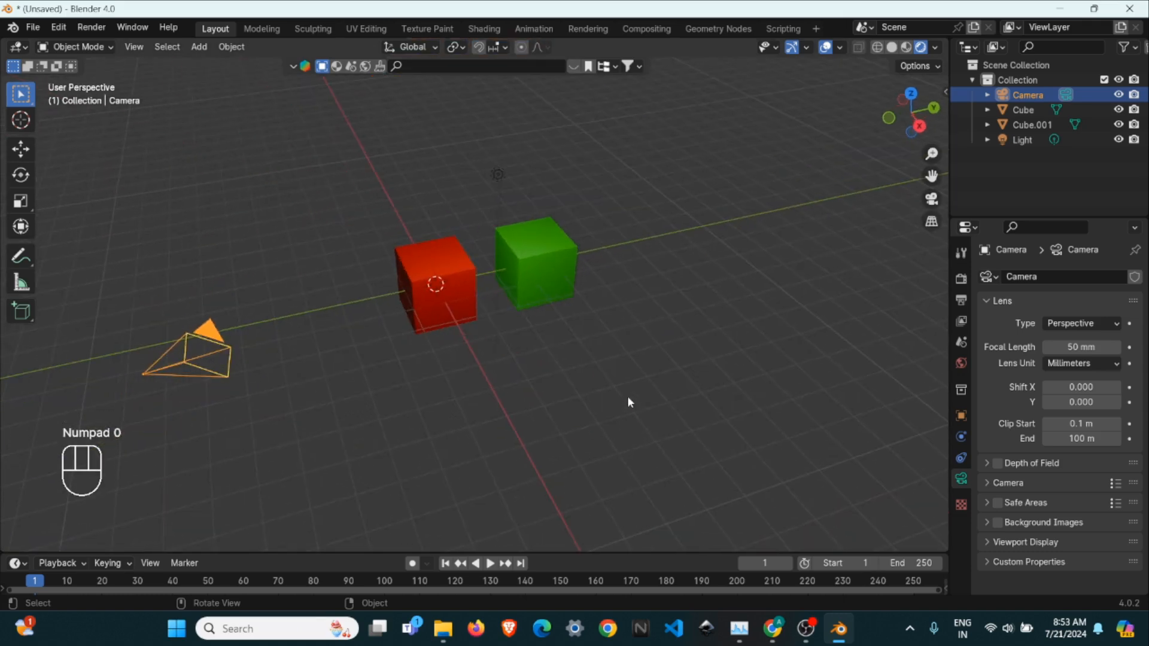
Look through the camera, widen the sidebar's view settings and turn on the Camera to View lock
{"action": "key", "text": "KP_0"}
{"action": "key", "text": "KP_0"}
{"action": "key", "text": "KP_0"}
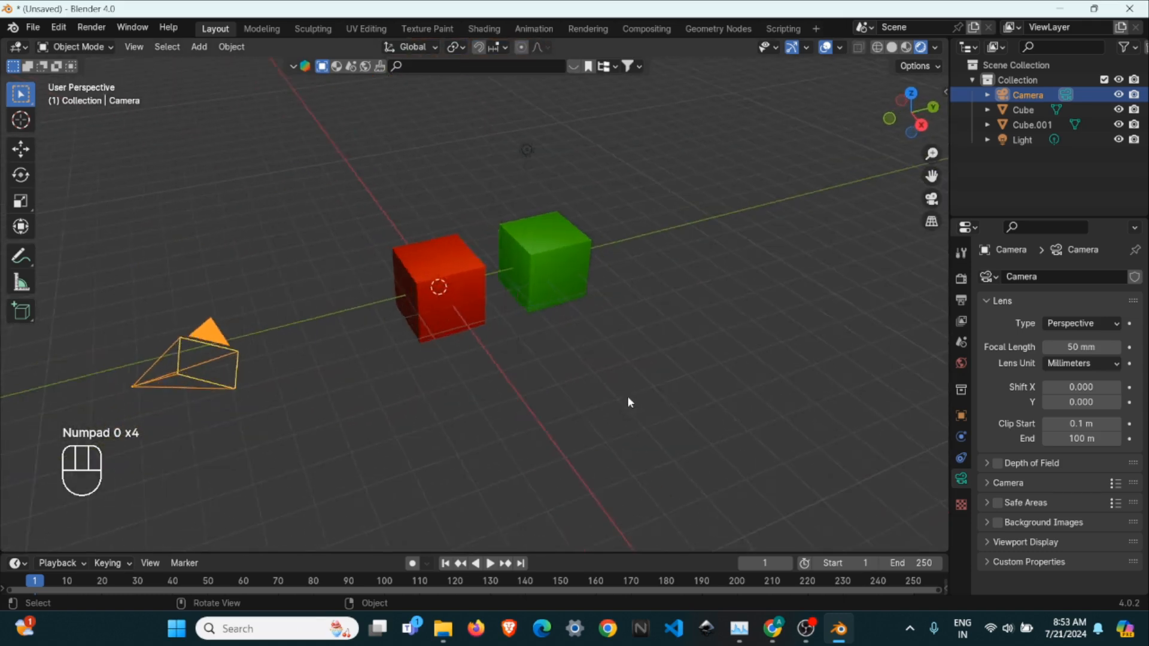
{"action": "scroll", "coordinate": [501, 331], "scroll_direction": "up", "scroll_amount": 2}
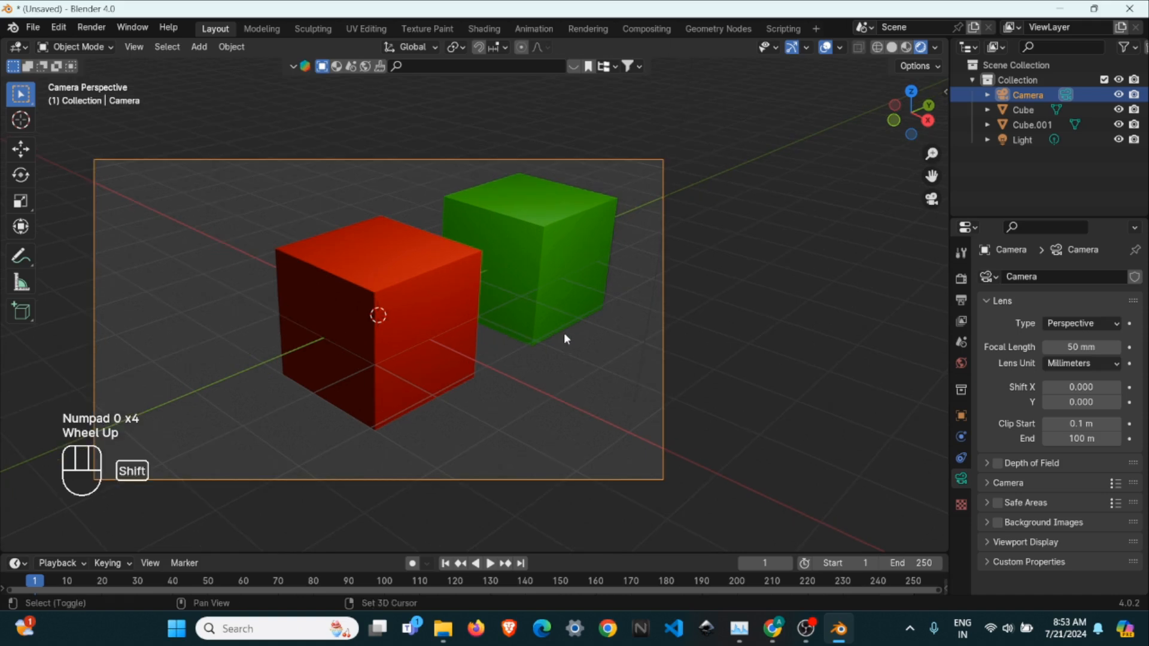
{"action": "middle_click_drag", "start_coordinate": [564, 335], "coordinate": [463, 290], "text": "shift"}
{"action": "key", "text": "n"}
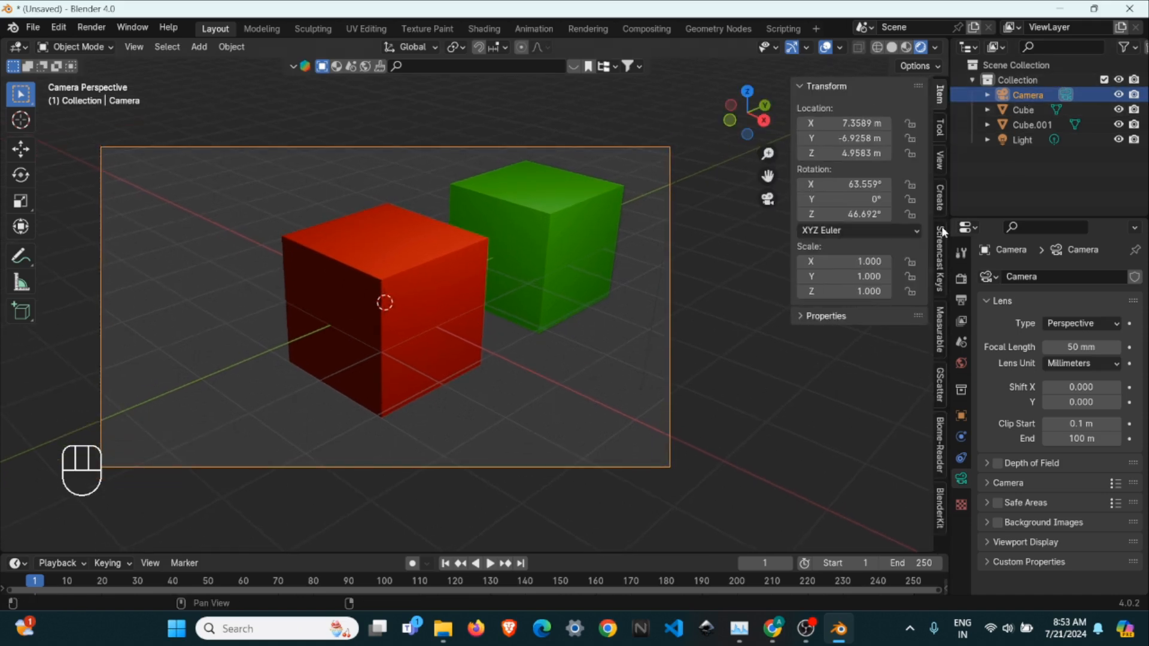
{"action": "left_click", "coordinate": [942, 168]}
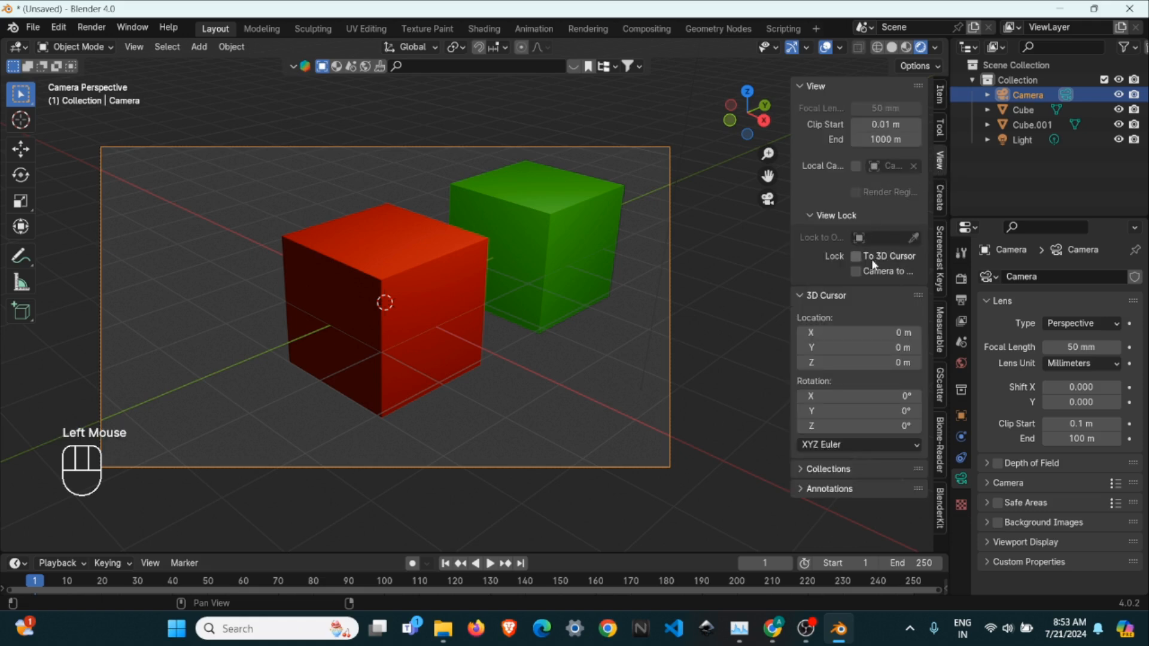
{"action": "left_click_drag", "start_coordinate": [791, 272], "coordinate": [752, 272]}
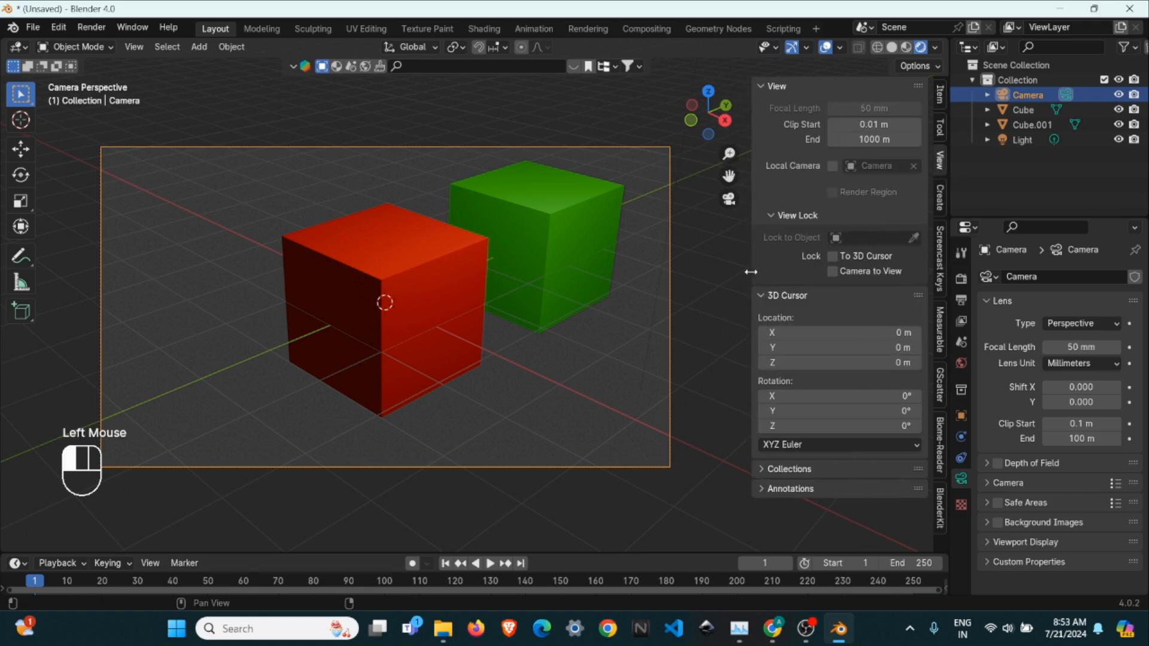
{"action": "left_click", "coordinate": [832, 272]}
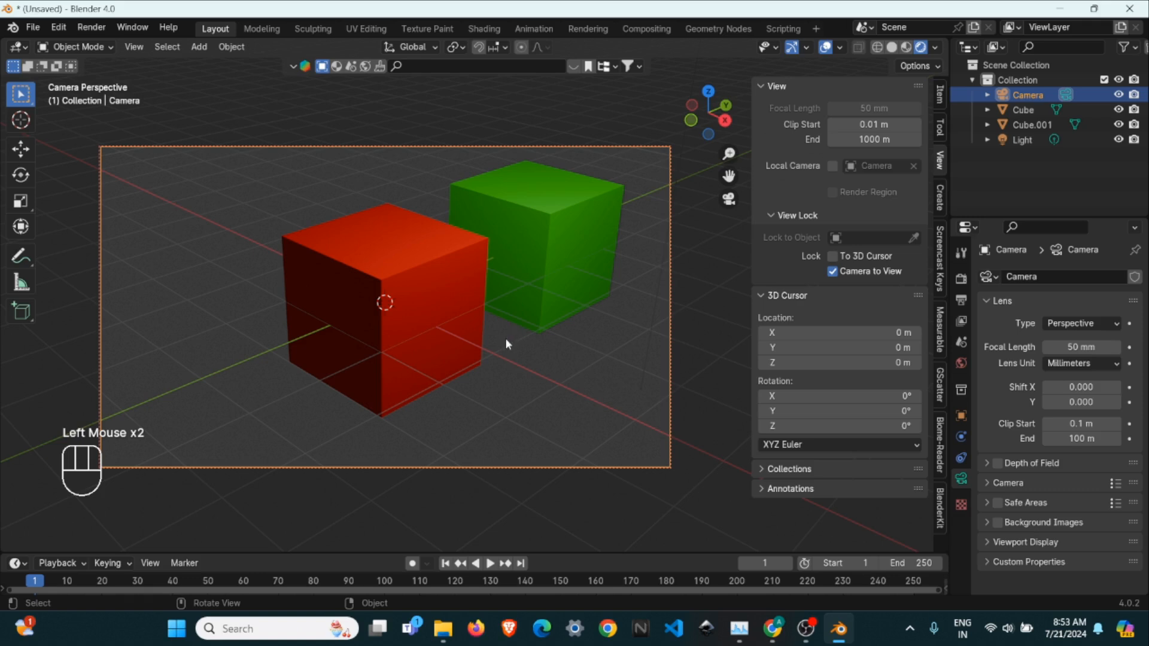
Move the camera freehand so both cubes shift lower left within its frame, and turn off the Camera to View lock
{"action": "key", "text": "g"}
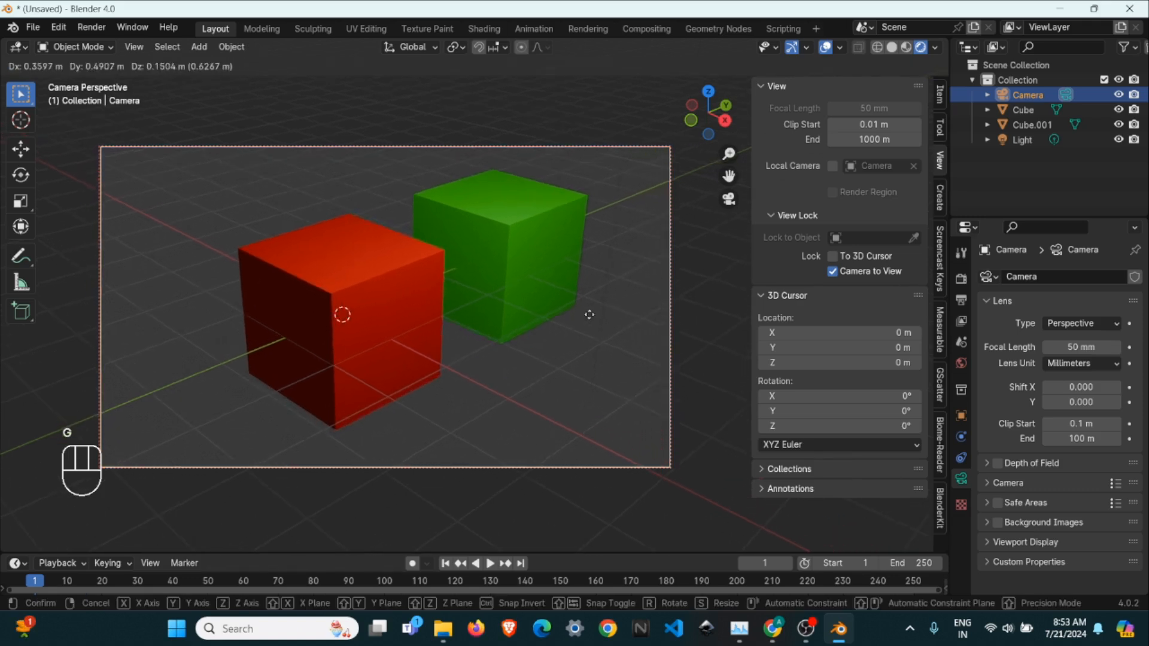
{"action": "left_click", "coordinate": [668, 289]}
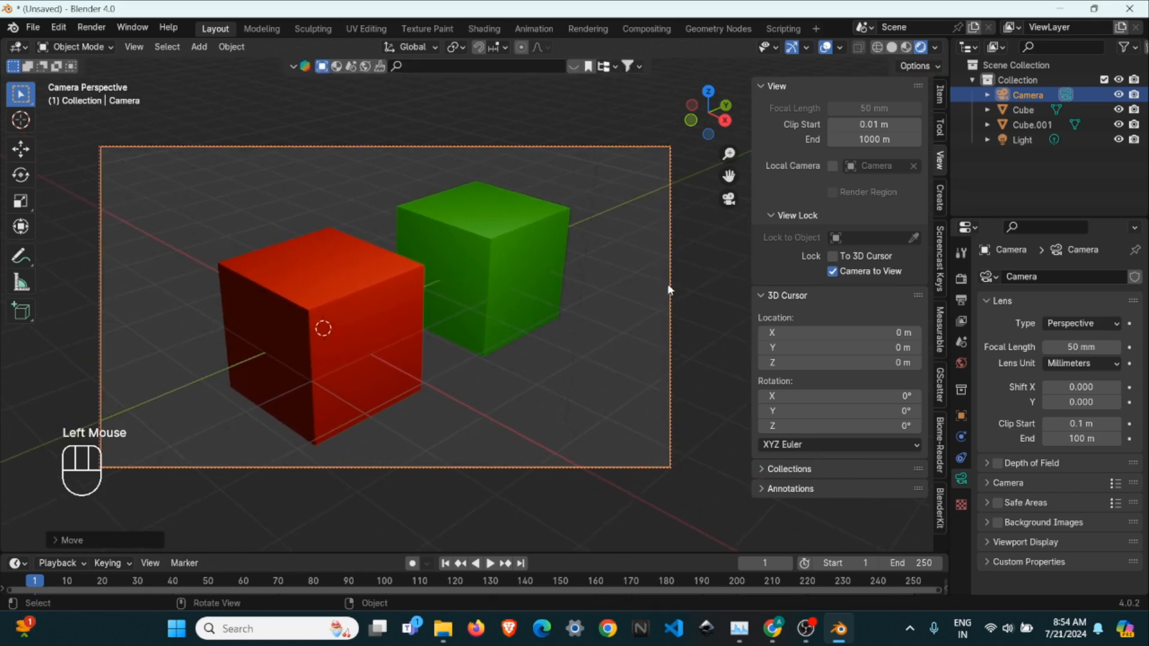
{"action": "left_click", "coordinate": [833, 272]}
{"action": "scroll", "coordinate": [439, 356], "scroll_direction": "down", "scroll_amount": 2}
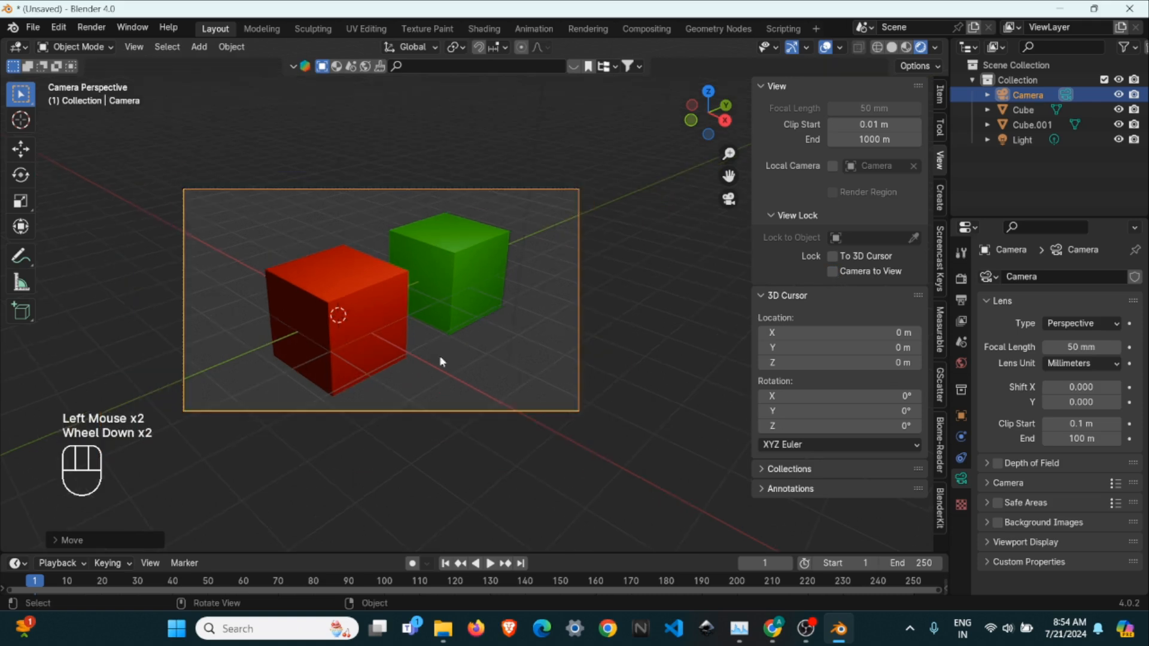
{"action": "middle_click_drag", "start_coordinate": [439, 356], "coordinate": [378, 322], "text": "shift"}
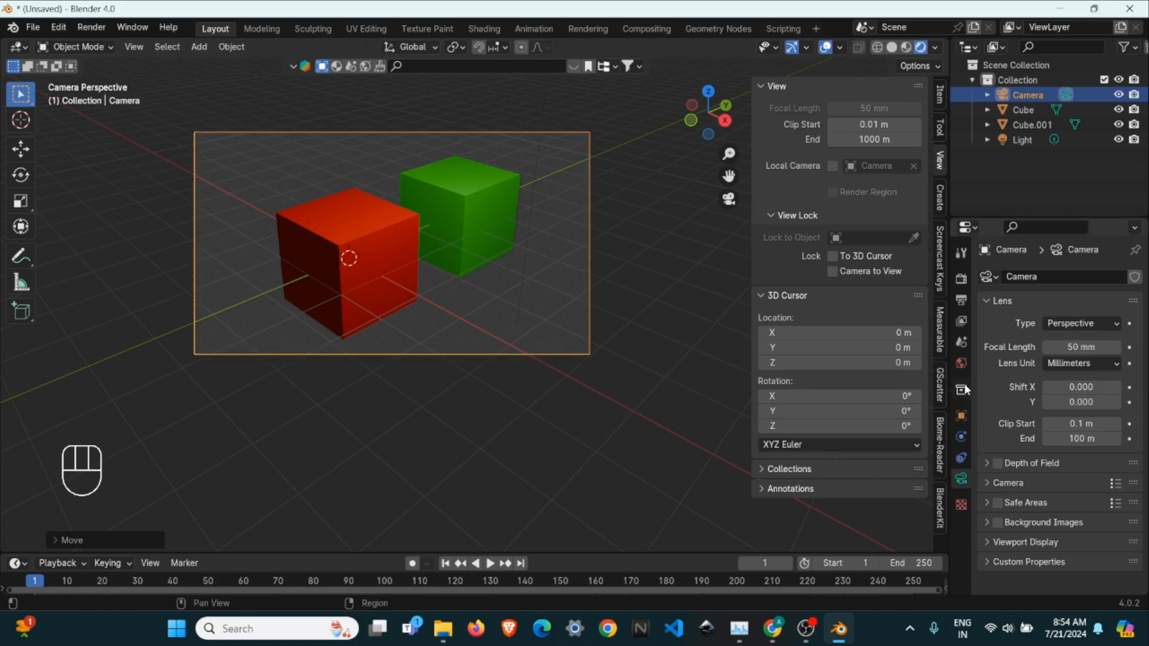
Set the world background color to a teal blue with hue 0.546, saturation 0.800 and value 0.326
{"action": "left_click", "coordinate": [962, 362]}
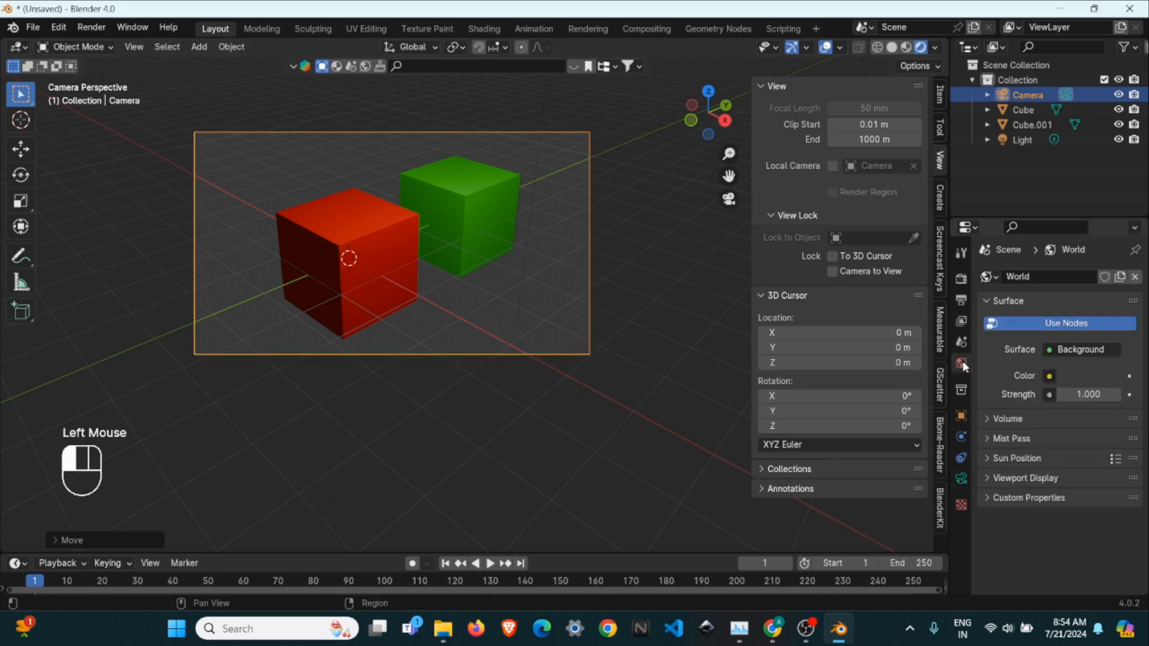
{"action": "left_click", "coordinate": [1075, 380]}
{"action": "left_click_drag", "start_coordinate": [1106, 237], "coordinate": [1109, 192]}
{"action": "mouse_move", "coordinate": [1035, 204]}
{"action": "left_mouse_down"}
{"action": "mouse_move", "coordinate": [1049, 169]}
{"action": "mouse_move", "coordinate": [1042, 177]}
{"action": "left_mouse_up"}
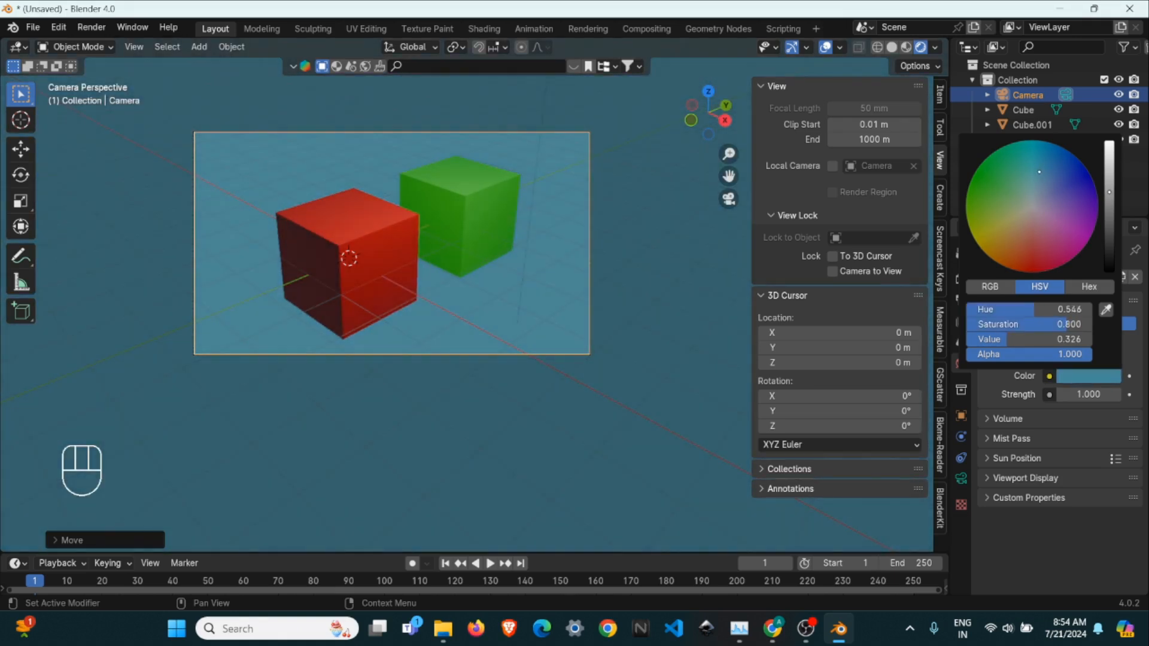
{"action": "scroll", "coordinate": [403, 277], "scroll_direction": "down", "scroll_amount": 2}
{"action": "middle_click_drag", "start_coordinate": [436, 285], "coordinate": [461, 308], "text": "shift"}
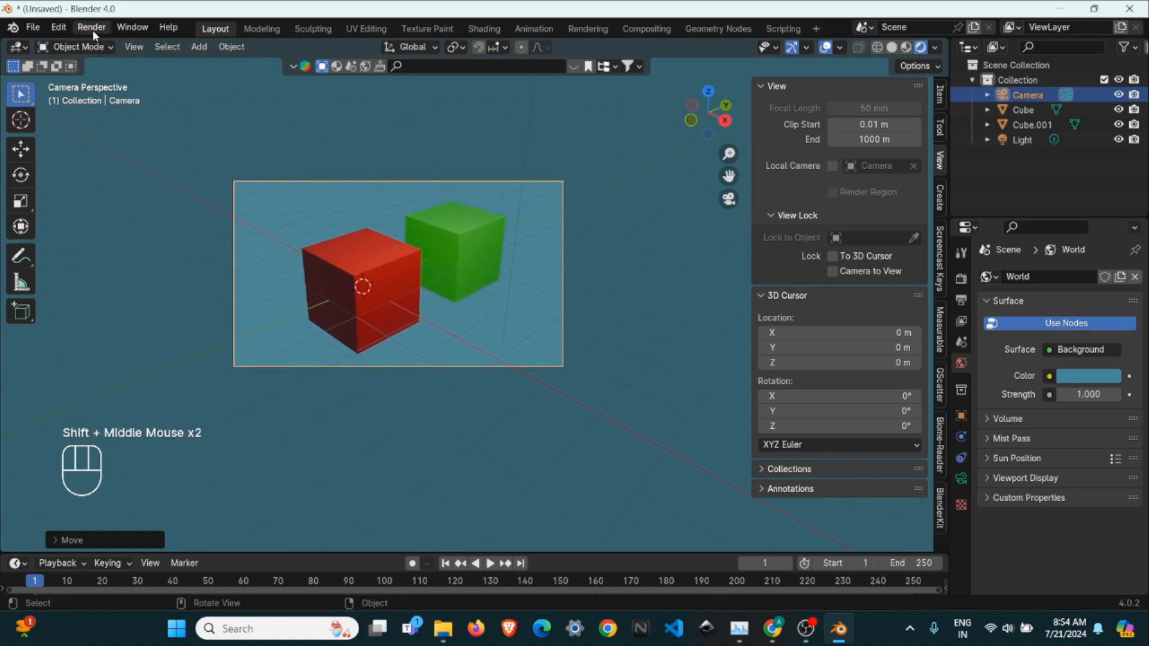
Choose EEVEE as the render engine and render a still image of the two cubes from the camera
{"action": "left_click", "coordinate": [92, 30]}
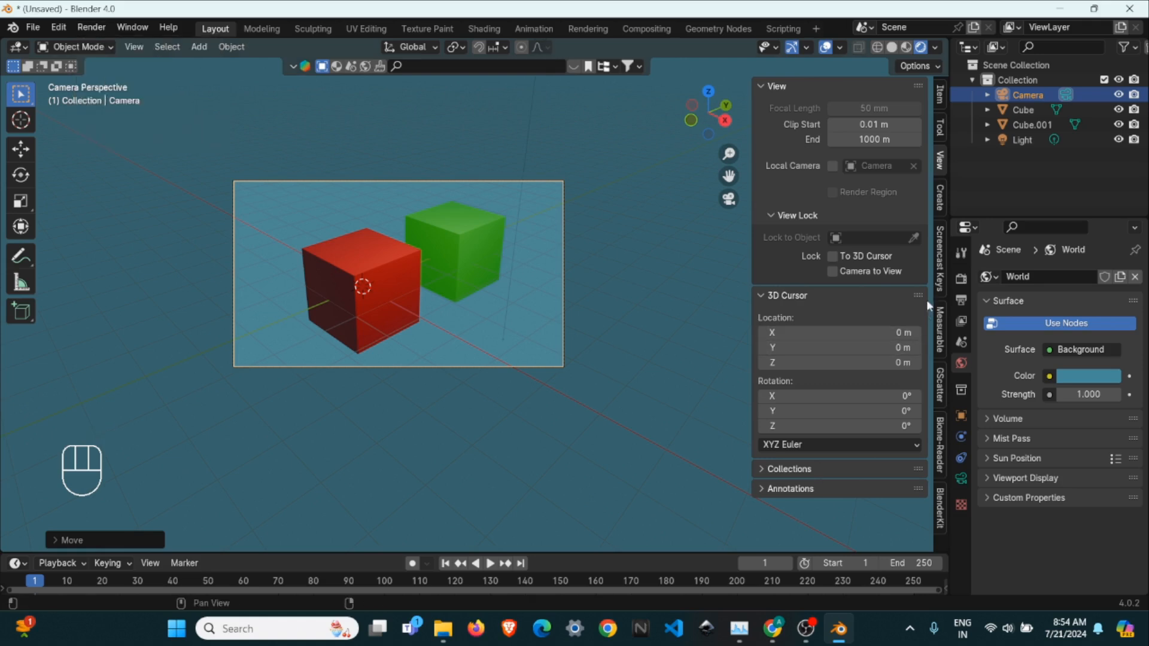
{"action": "left_click", "coordinate": [959, 280]}
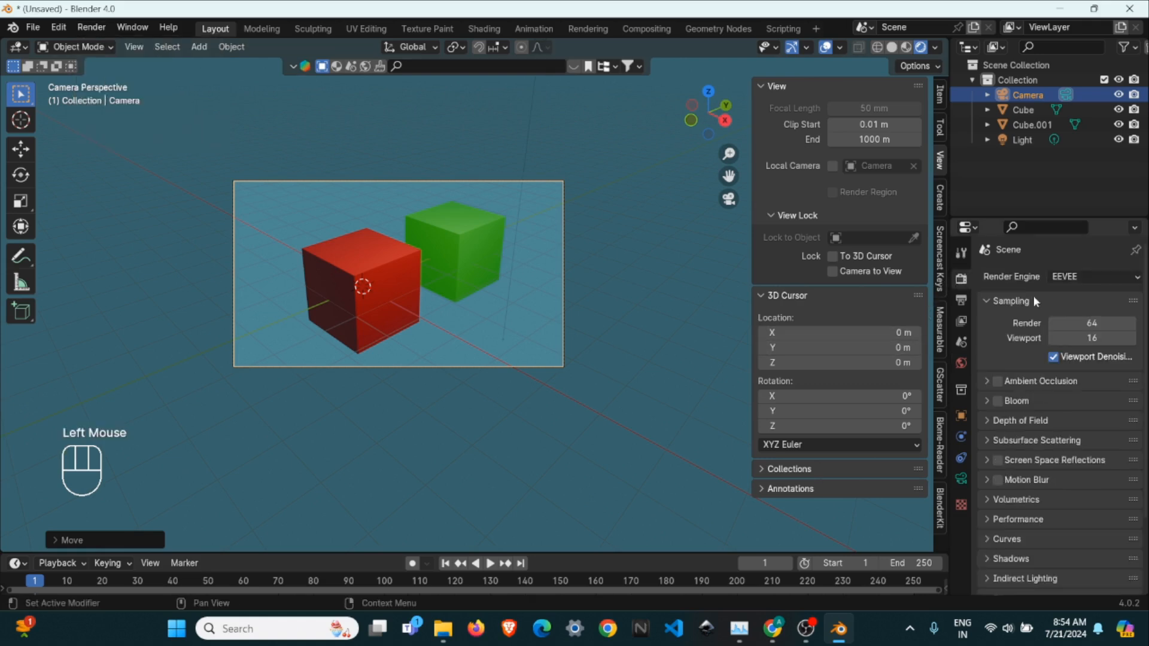
{"action": "left_click", "coordinate": [1068, 279]}
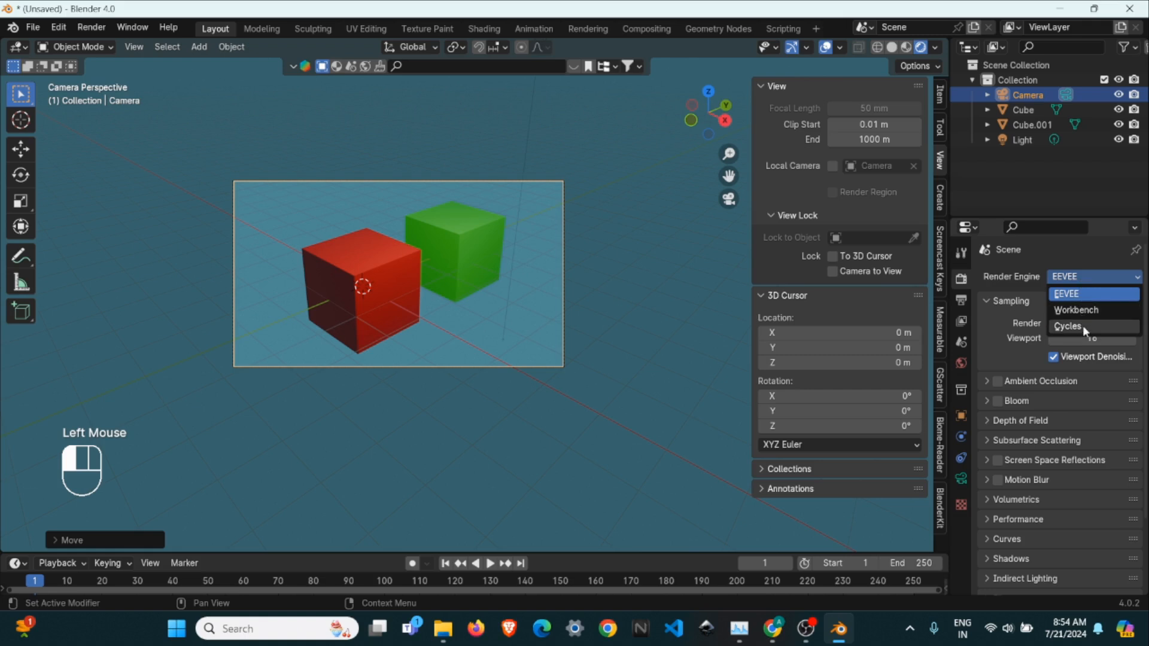
{"action": "left_click", "coordinate": [1084, 293]}
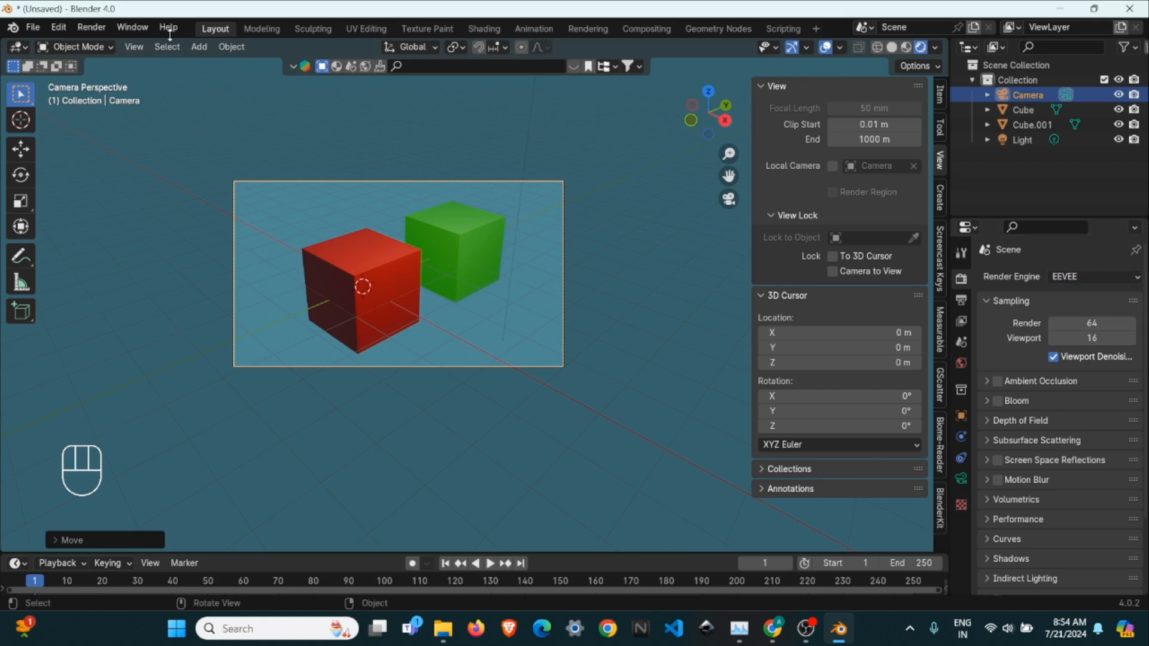
{"action": "left_click", "coordinate": [92, 27]}
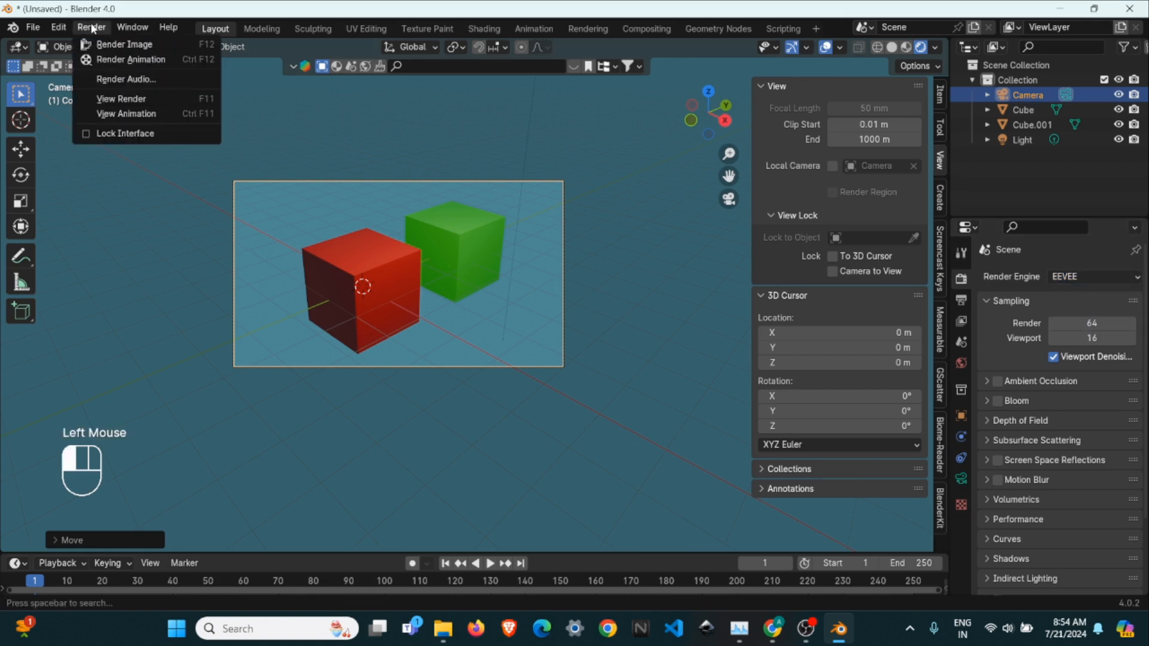
{"action": "left_click", "coordinate": [123, 46]}
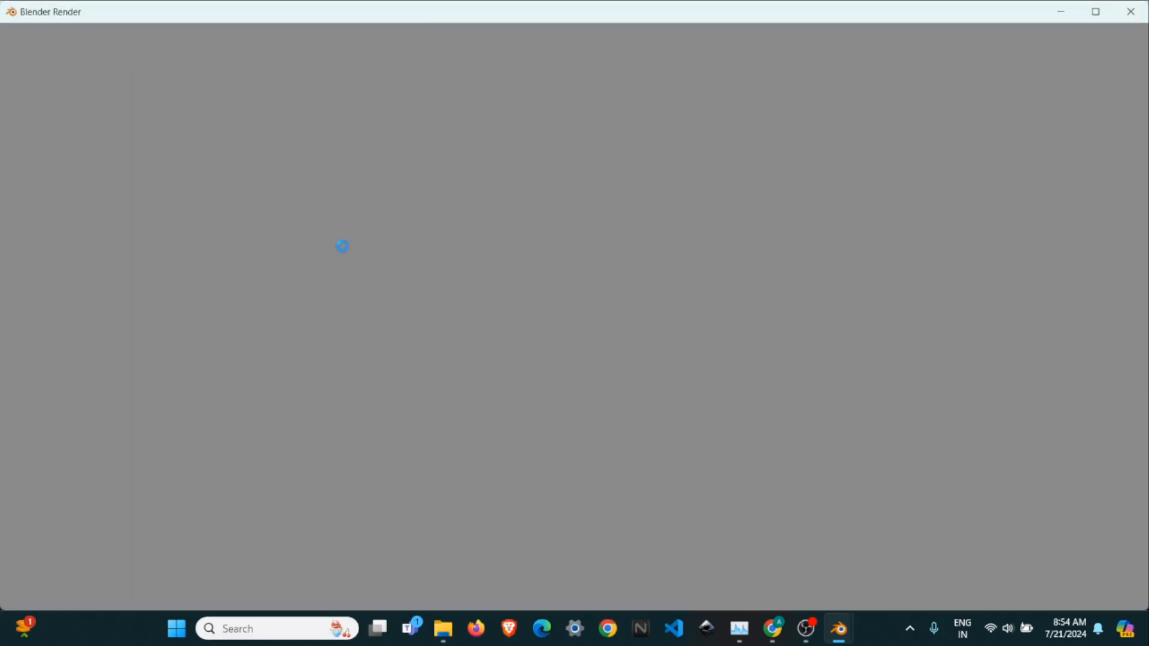
{"action": "scroll", "coordinate": [494, 298], "scroll_direction": "down", "scroll_amount": 2}
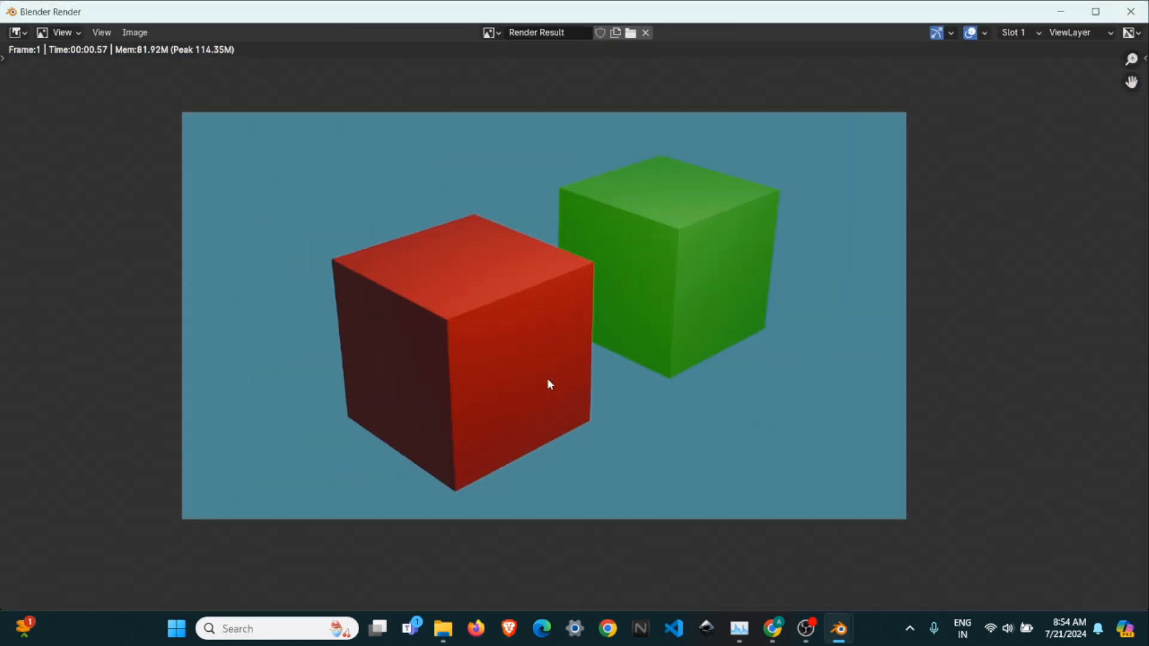
Start saving the rendered image to the Desktop and name the file Red Cube.png
{"action": "left_click", "coordinate": [136, 33]}
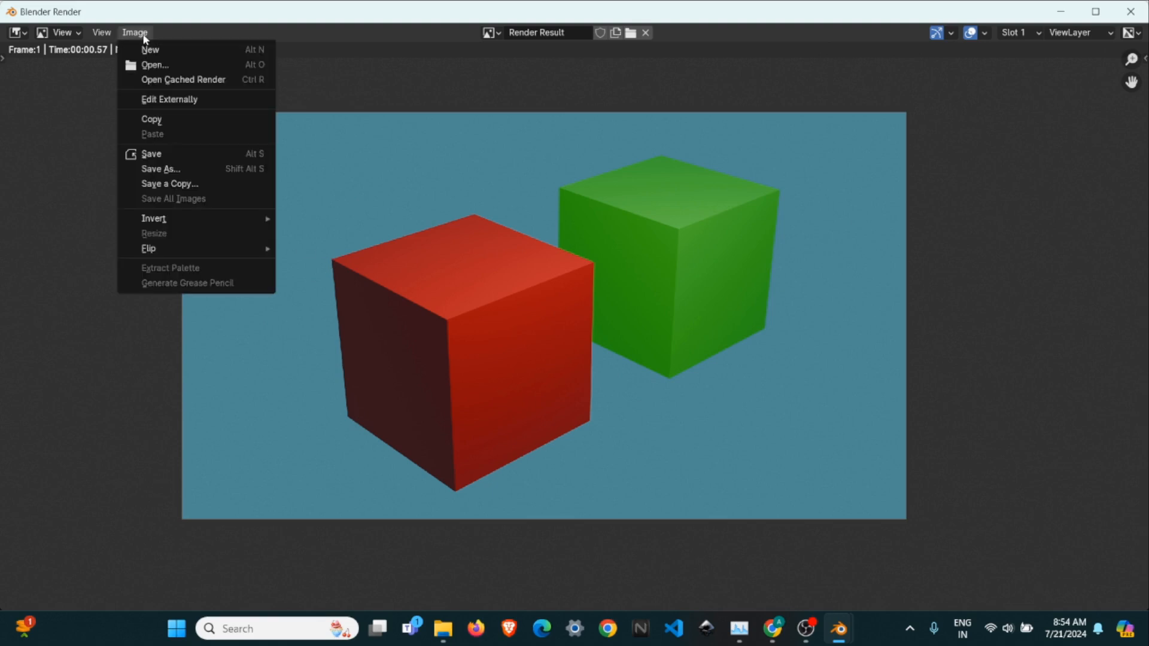
{"action": "left_click", "coordinate": [157, 154]}
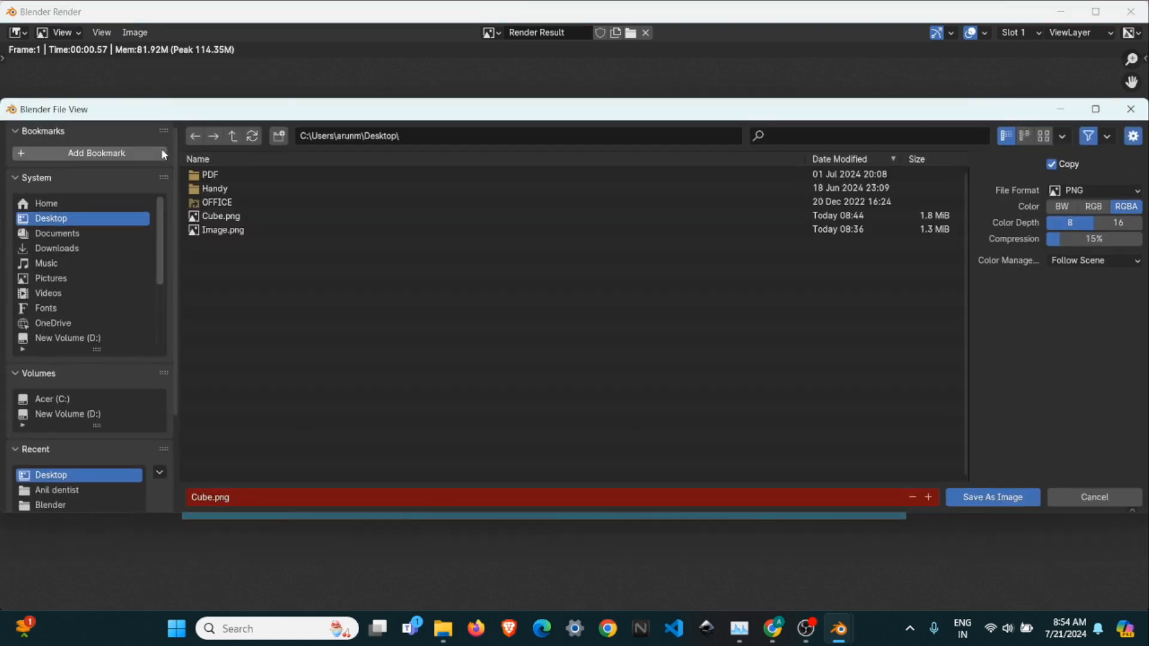
{"action": "left_click", "coordinate": [239, 492]}
{"action": "type", "text": "Red"}
{"action": "type", "text": "CUbbe"}
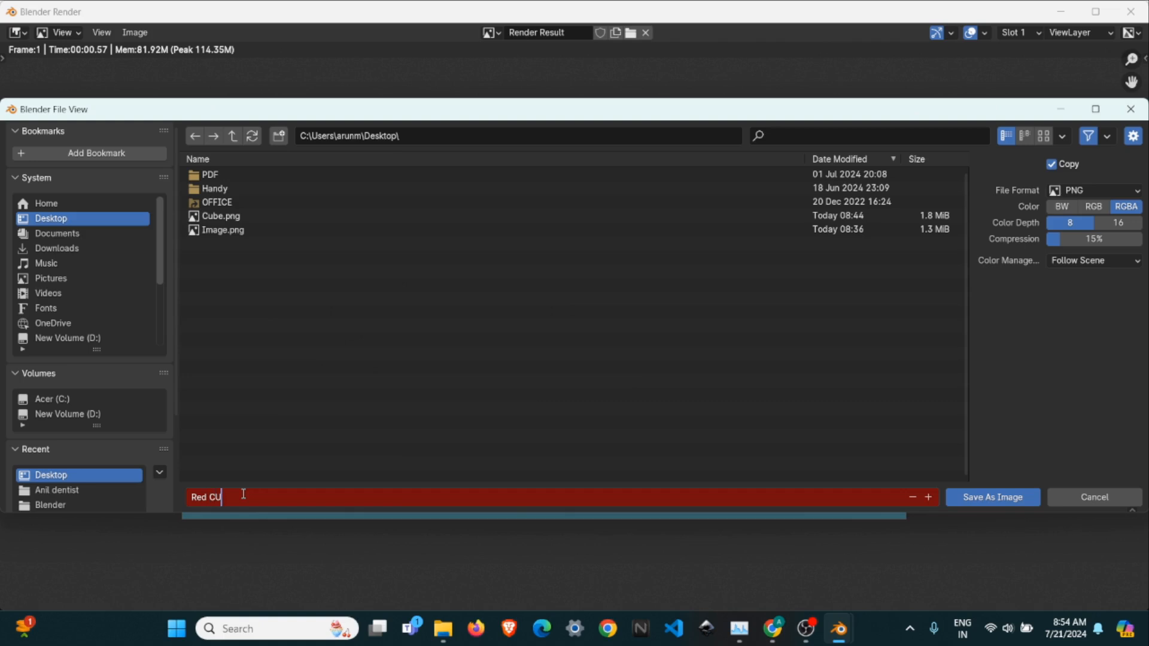
{"action": "key", "text": "BackSpace"}
{"action": "key", "text": "BackSpace"}
{"action": "key", "text": "BackSpace"}
{"action": "type", "text": "be"}
{"action": "key", "text": "Return"}
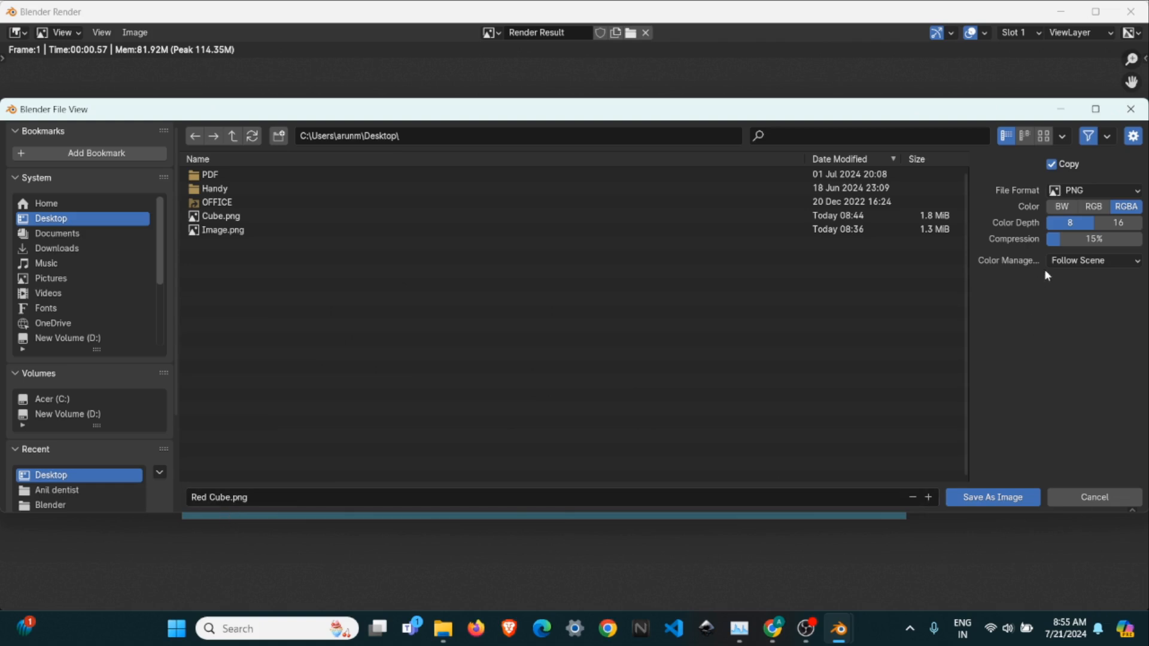
Check the available file formats, keep PNG, save the rendered image and minimize the render window
{"action": "left_click", "coordinate": [1088, 193]}
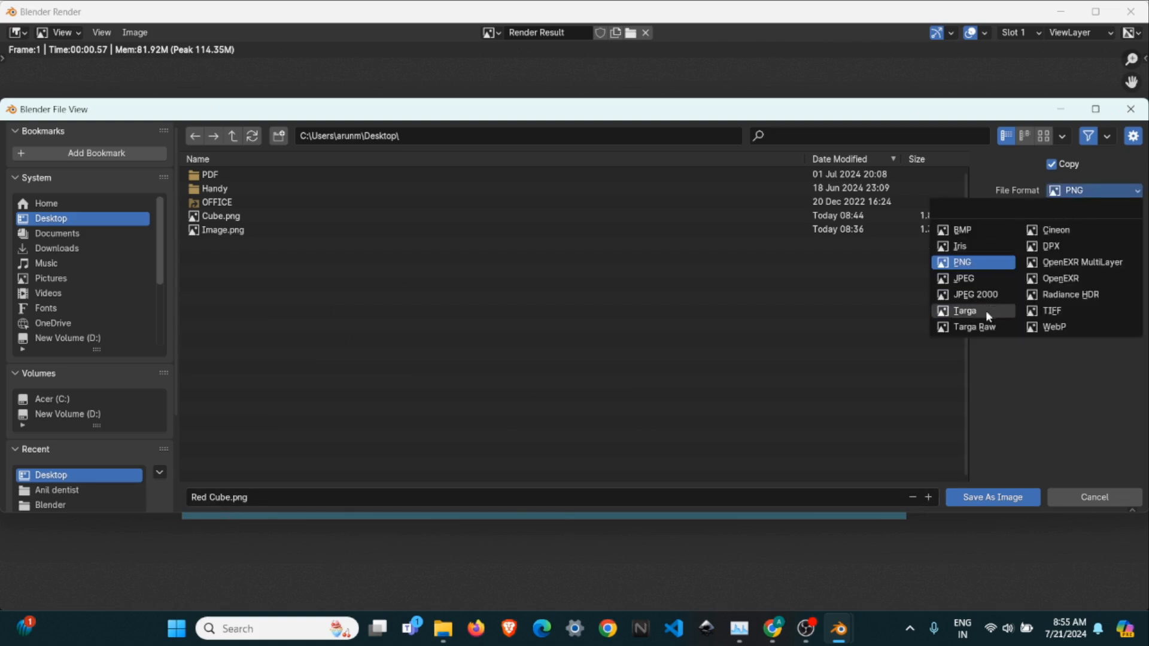
{"action": "left_click", "coordinate": [998, 498]}
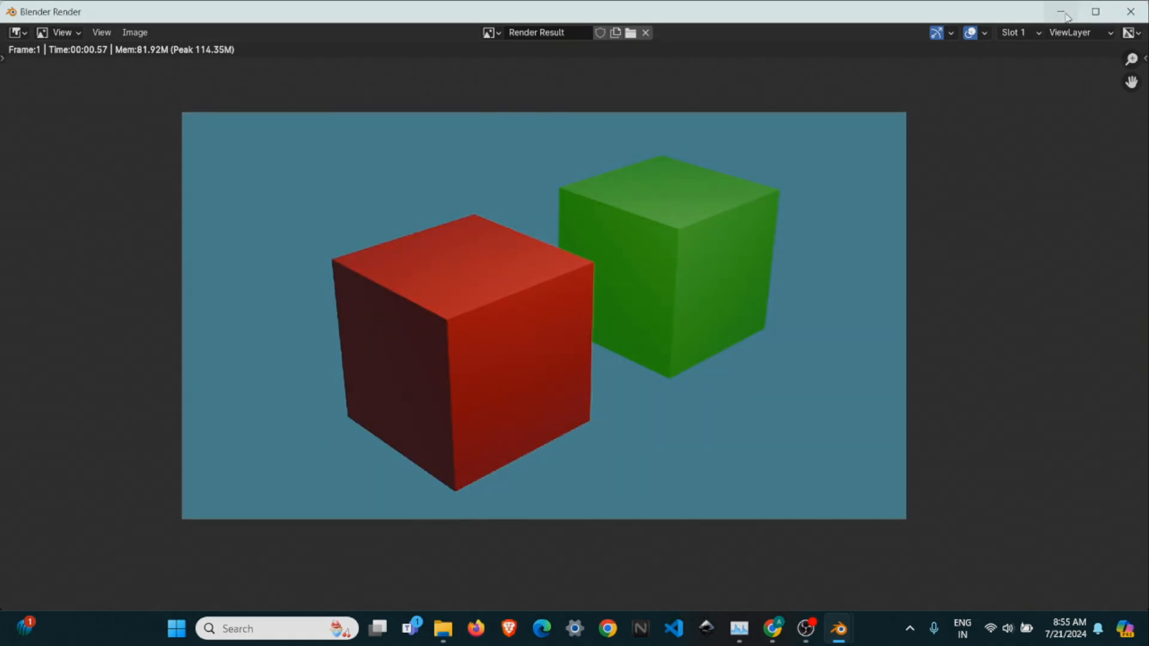
{"action": "left_click", "coordinate": [1064, 14]}
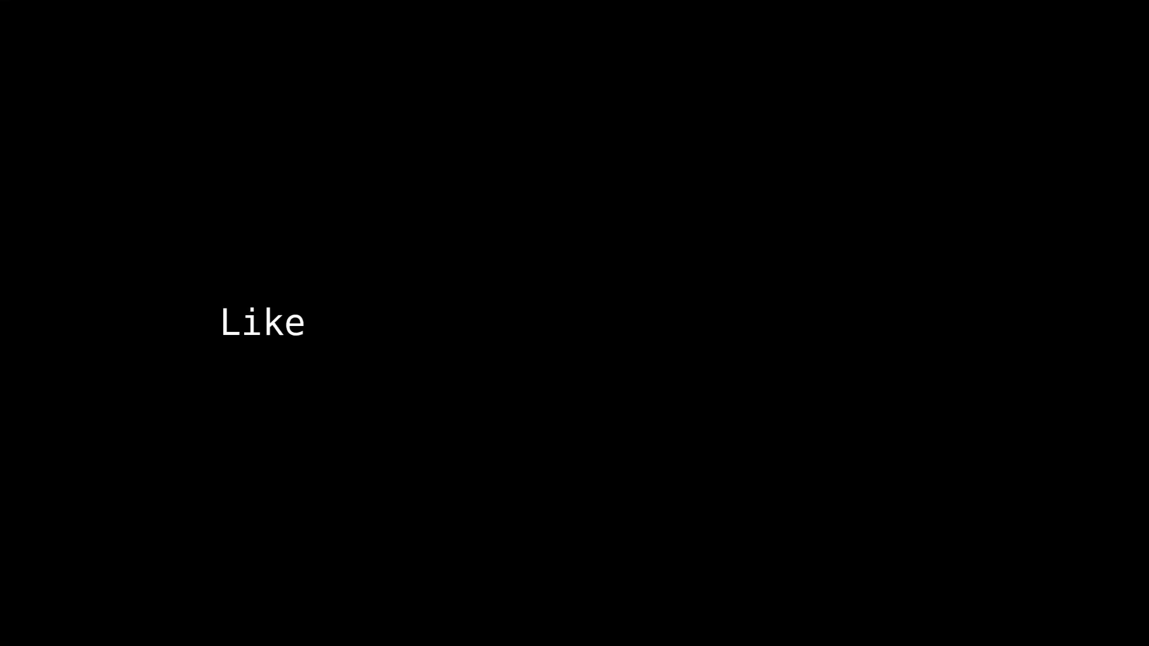